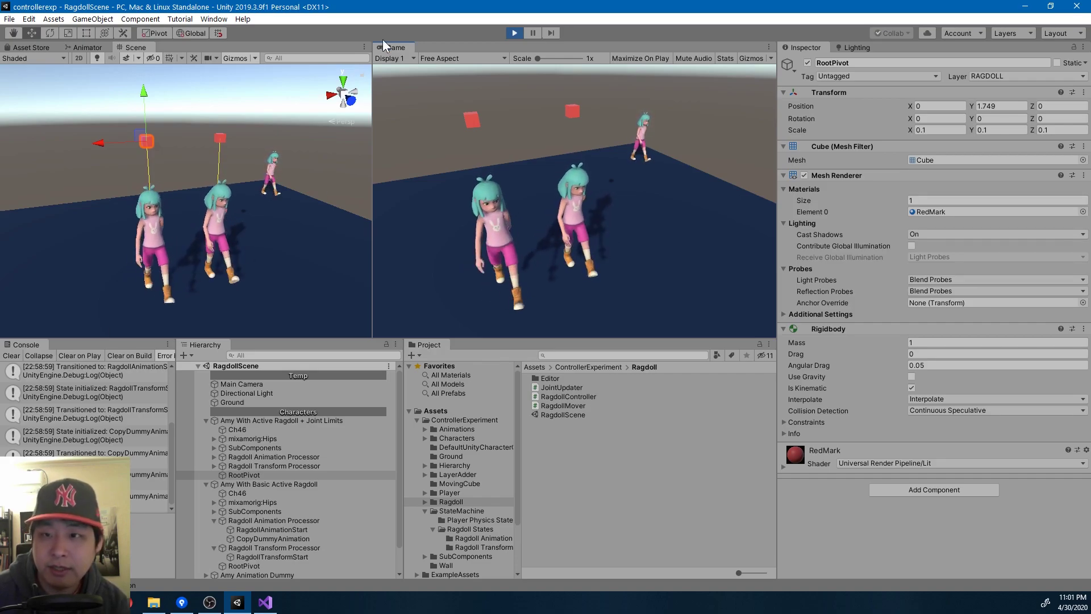
Select RootPivot during play and rotate it about X to about -6.172, tilting the ragdolls
click(533, 32)
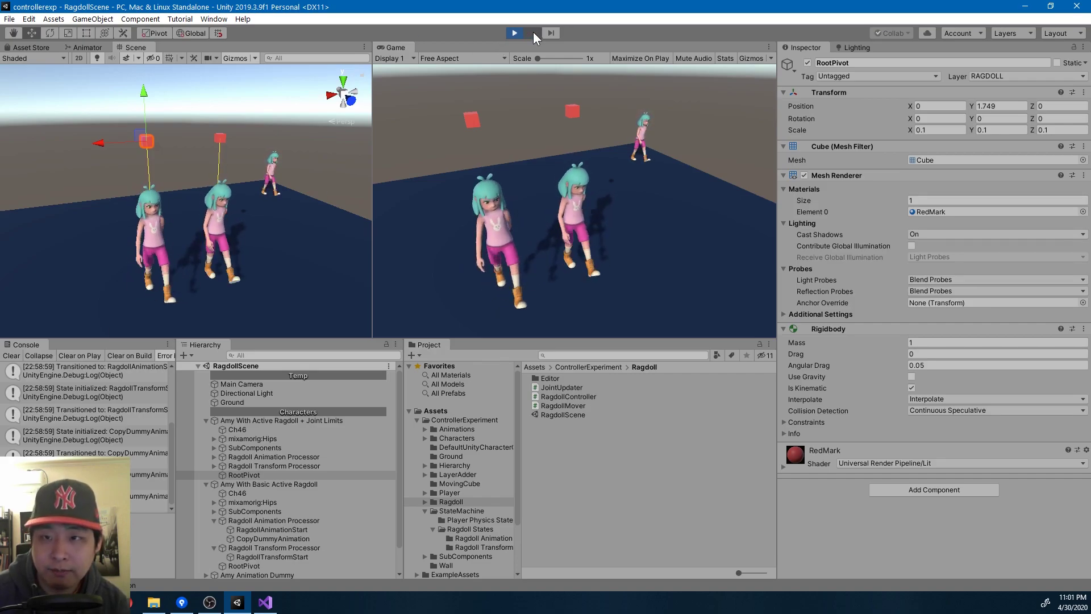
click(241, 475)
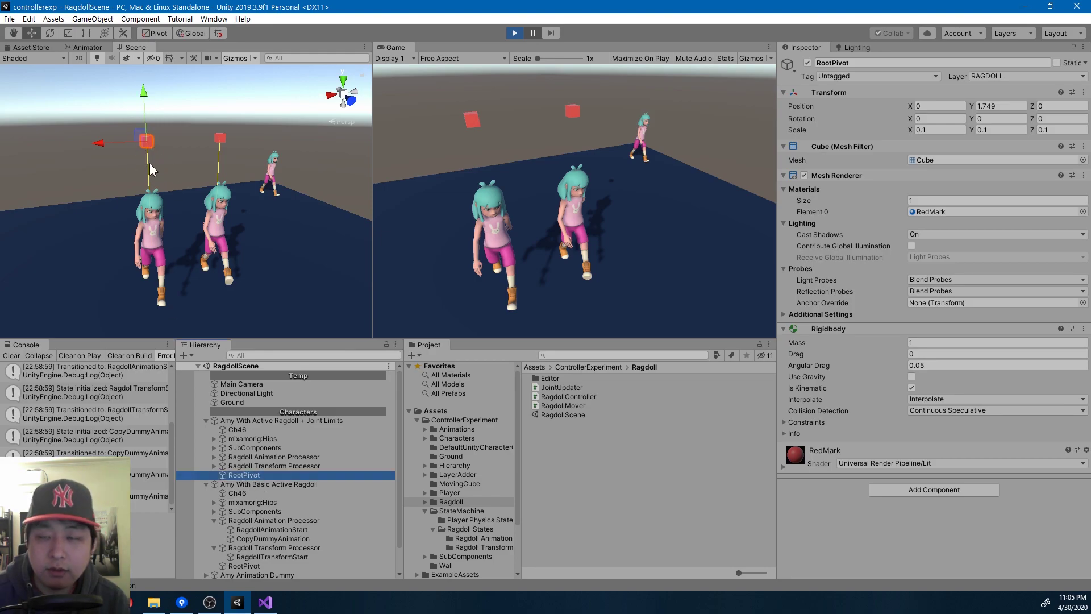
click(533, 33)
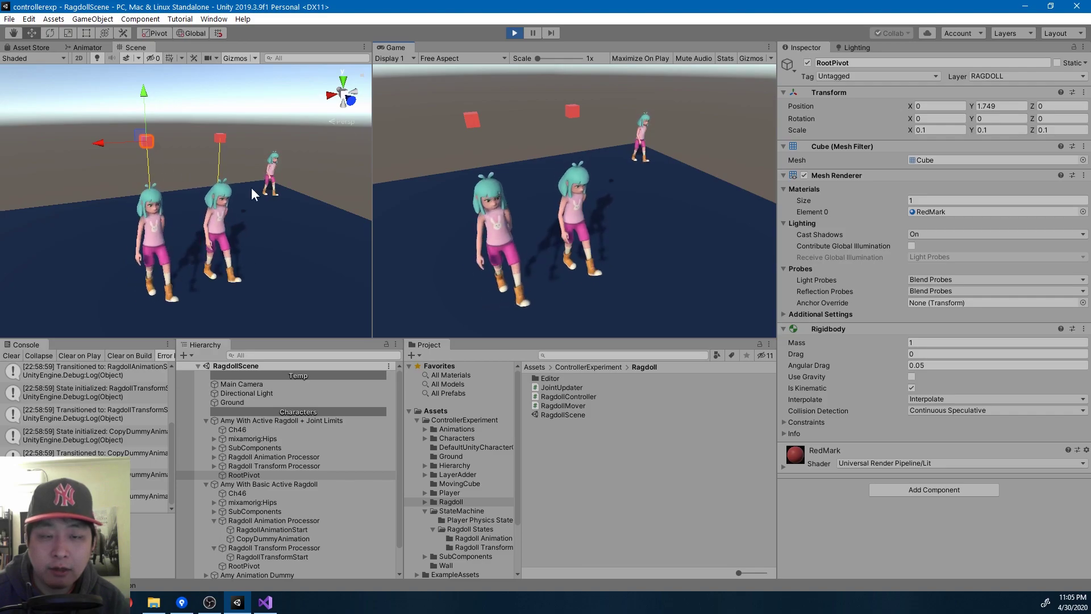
alt+drag(261, 194, 289, 196)
key(e)
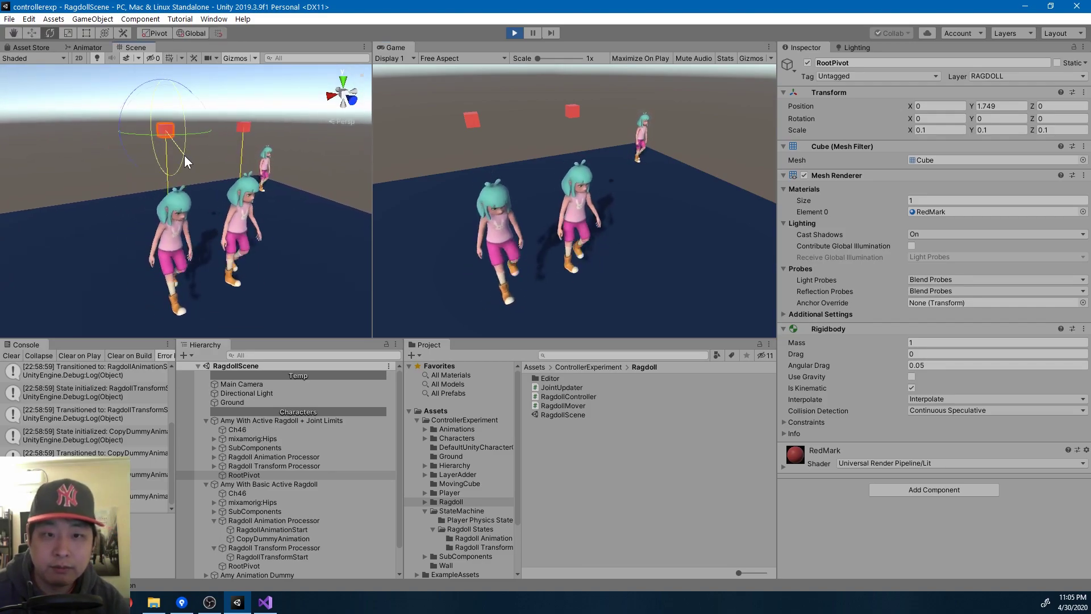
drag(186, 155, 223, 155)
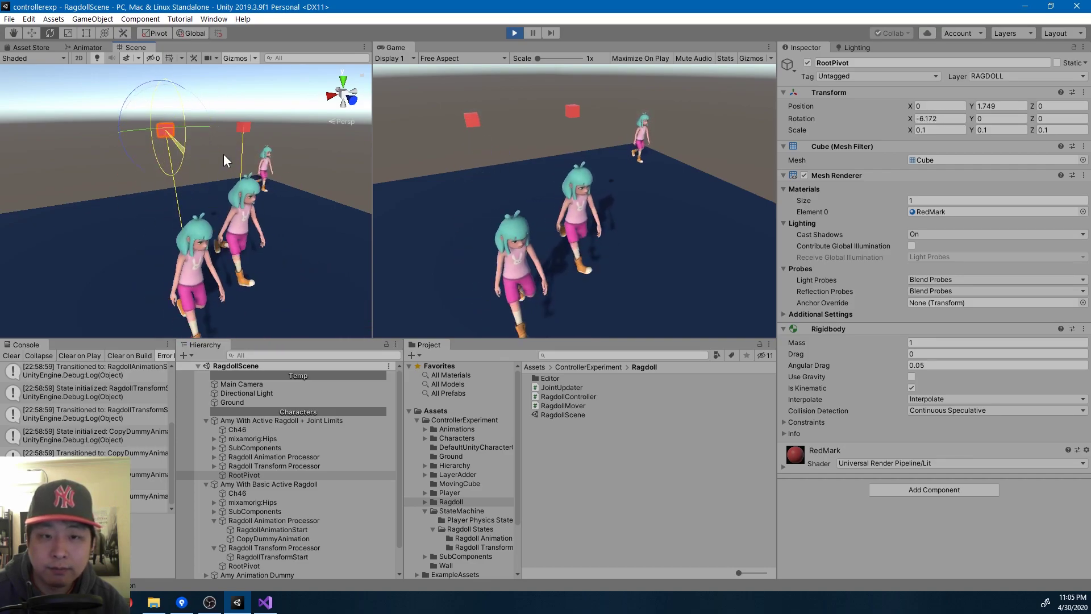
Restart Play, raise the RootPivot cube to Position Y 1.749, then exit Play mode
click(514, 32)
key(w)
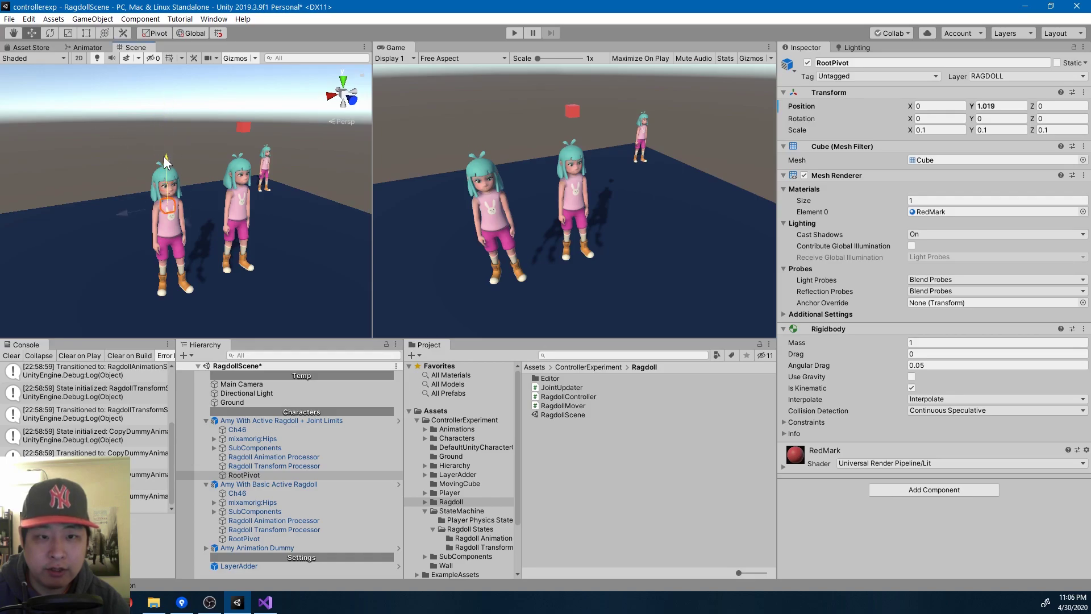
click(515, 32)
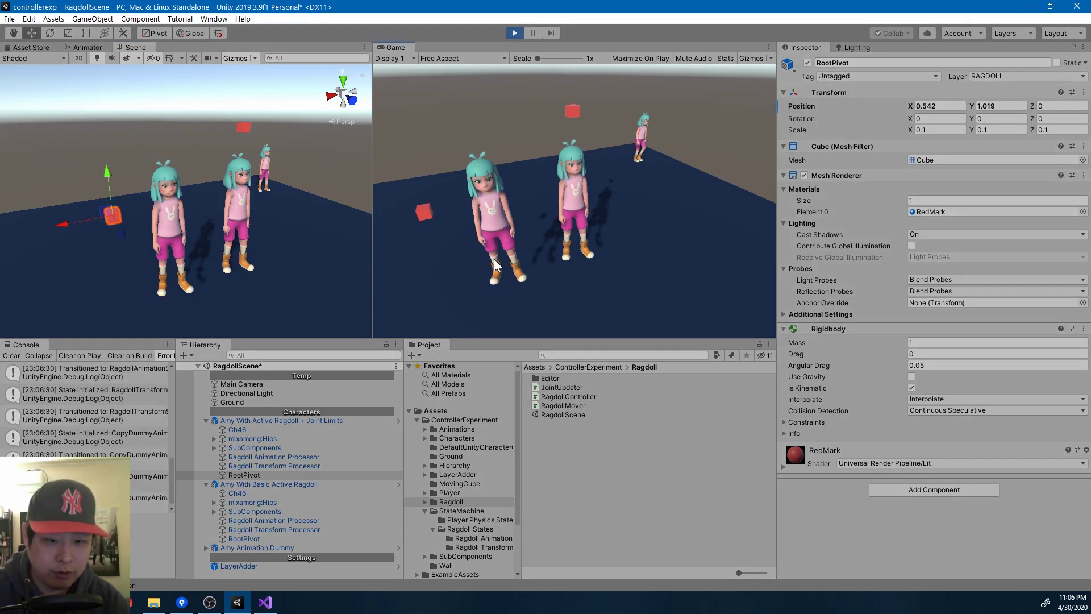
alt+drag(196, 234, 186, 247)
mouse_move(111, 151)
mouse_down()
mouse_move(112, 103)
mouse_move(109, 177)
mouse_move(107, 151)
mouse_up()
click(514, 33)
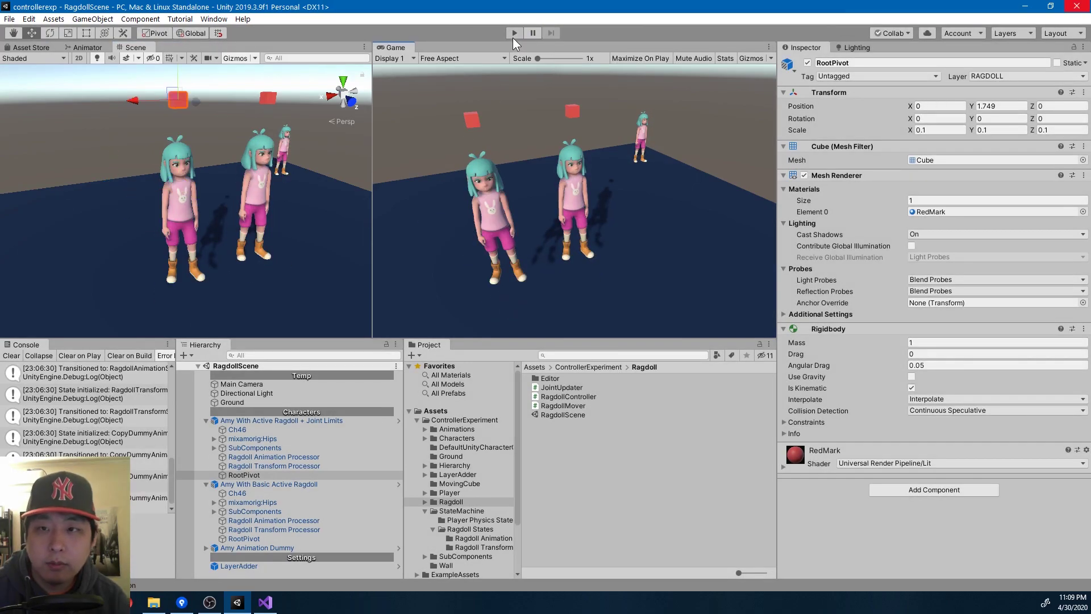
Run the scene again and fly the Scene camera toward the two Amy ragdolls
click(514, 33)
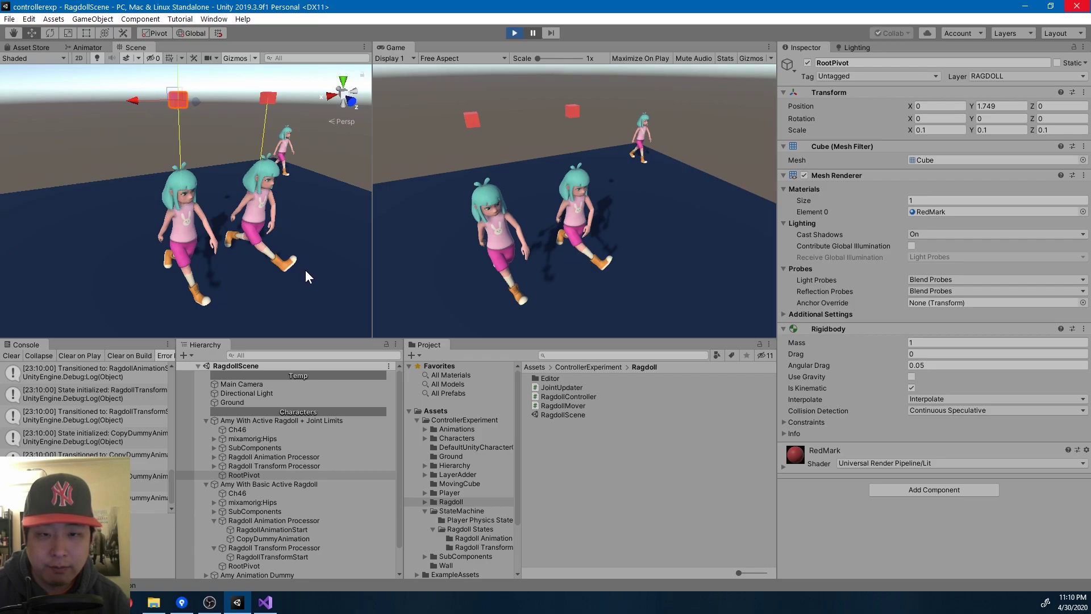
key(w)
right_drag(306, 270, 266, 243)
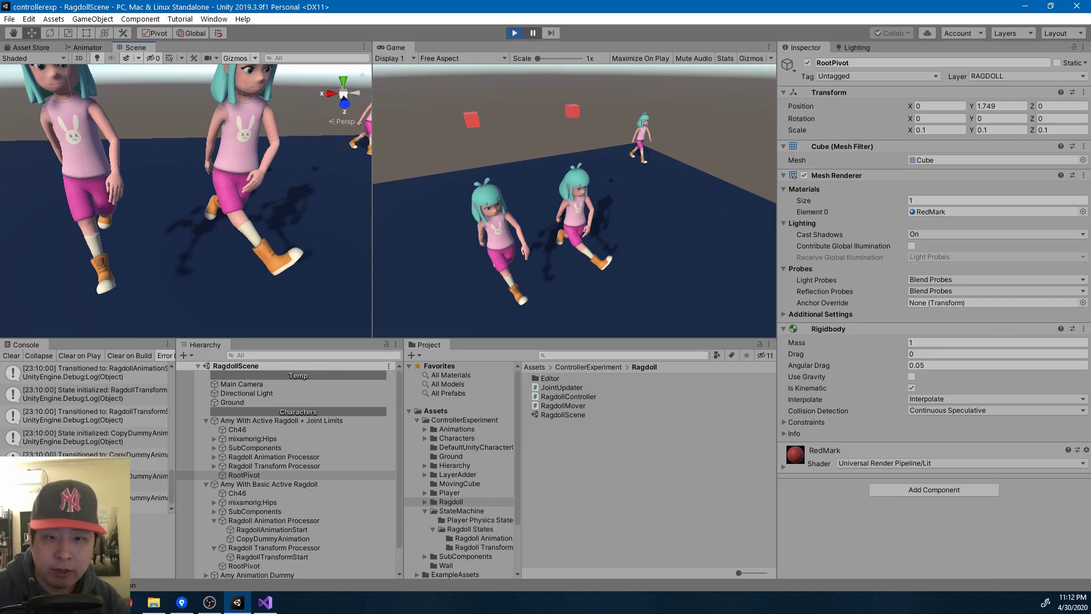
Frame RootPivot, expand mixamorig:Hips and show Spine1's angular joint limits in the scene
double_click(281, 472)
scroll(198, 254, down, 5)
scroll(214, 216, up, 5)
click(264, 438)
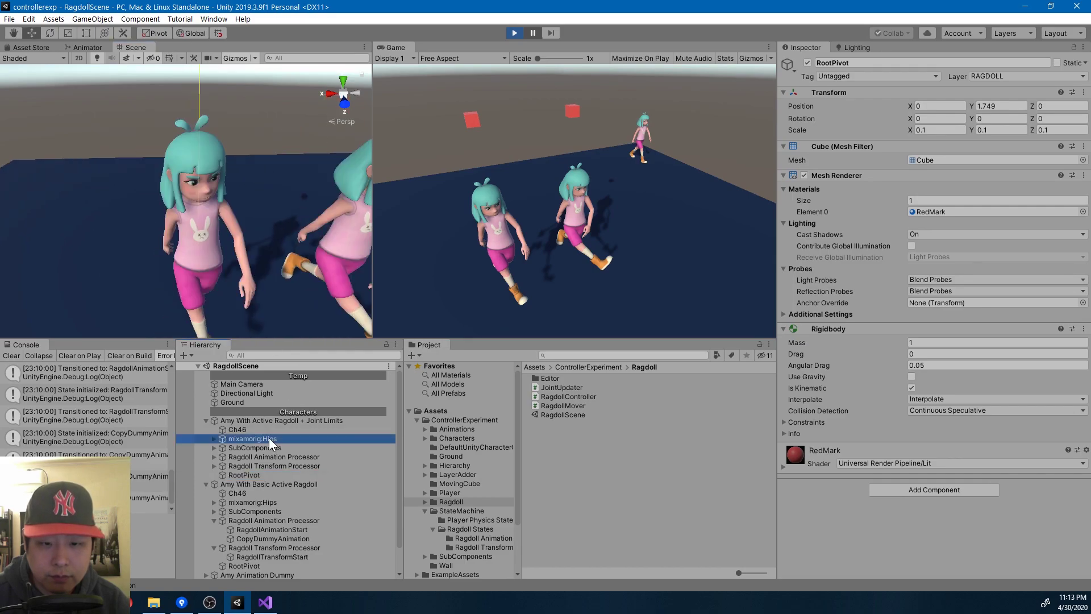
click(214, 439)
click(268, 473)
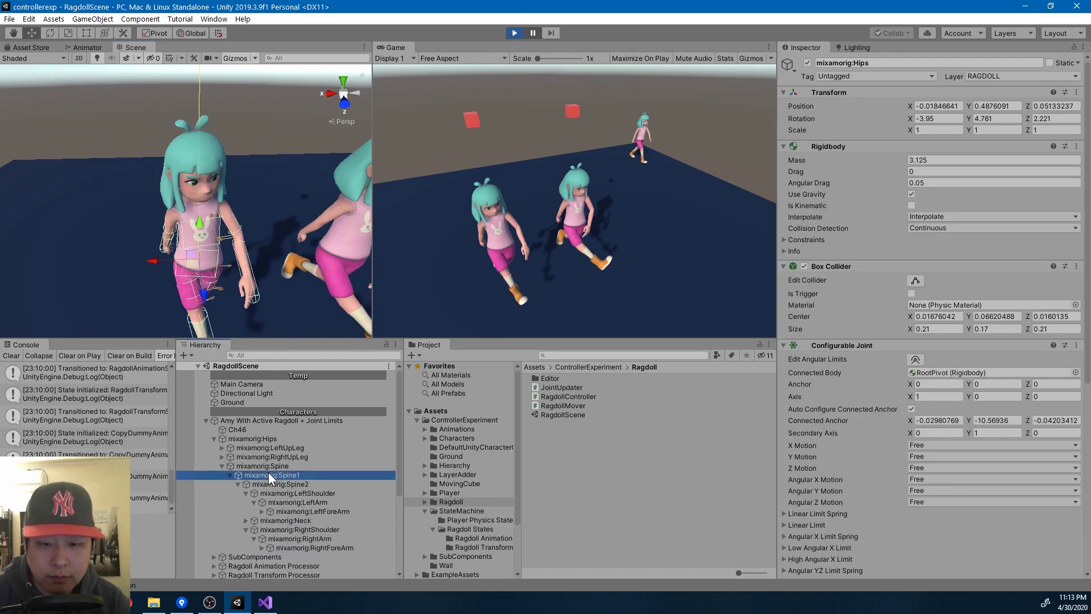
click(915, 359)
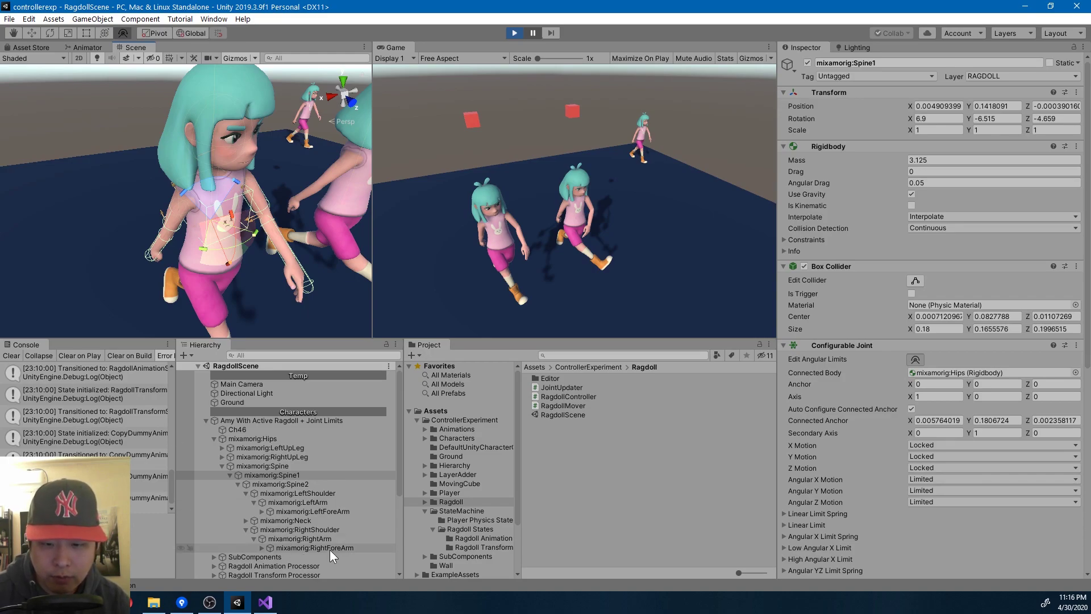
Snap the view to front and inspect mixamorig:RightArm's Configurable Joint with free X and Z motion
double_click(330, 548)
alt+drag(188, 199, 296, 149)
click(332, 94)
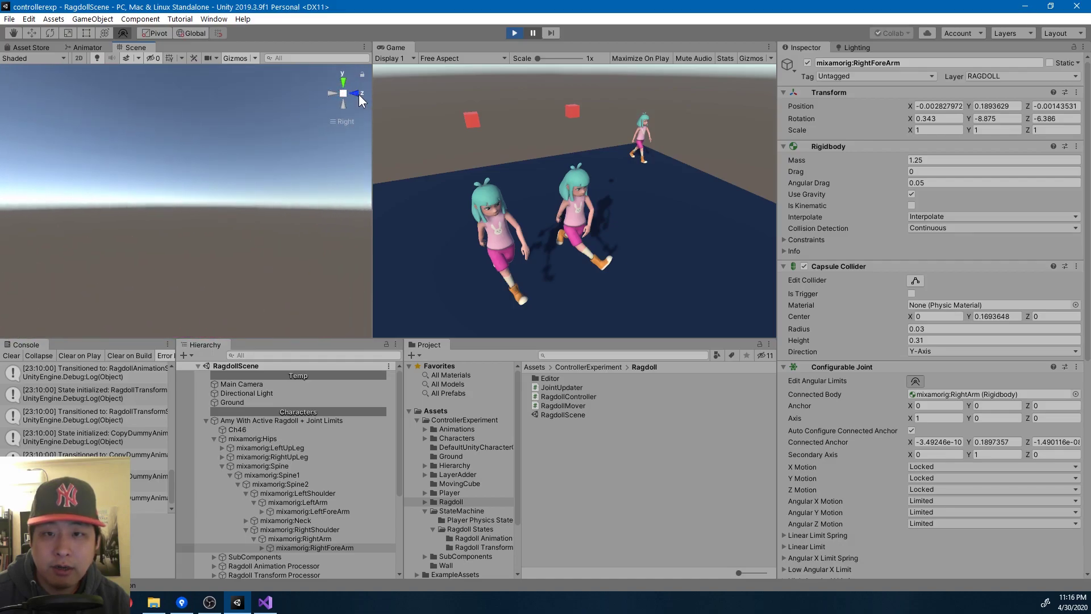
click(333, 94)
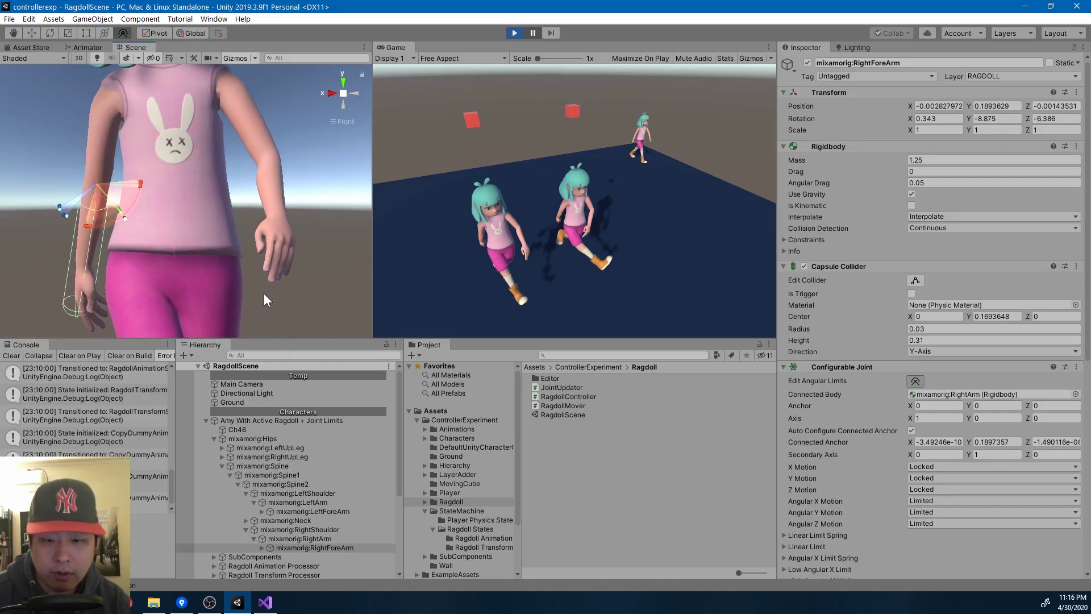
click(312, 538)
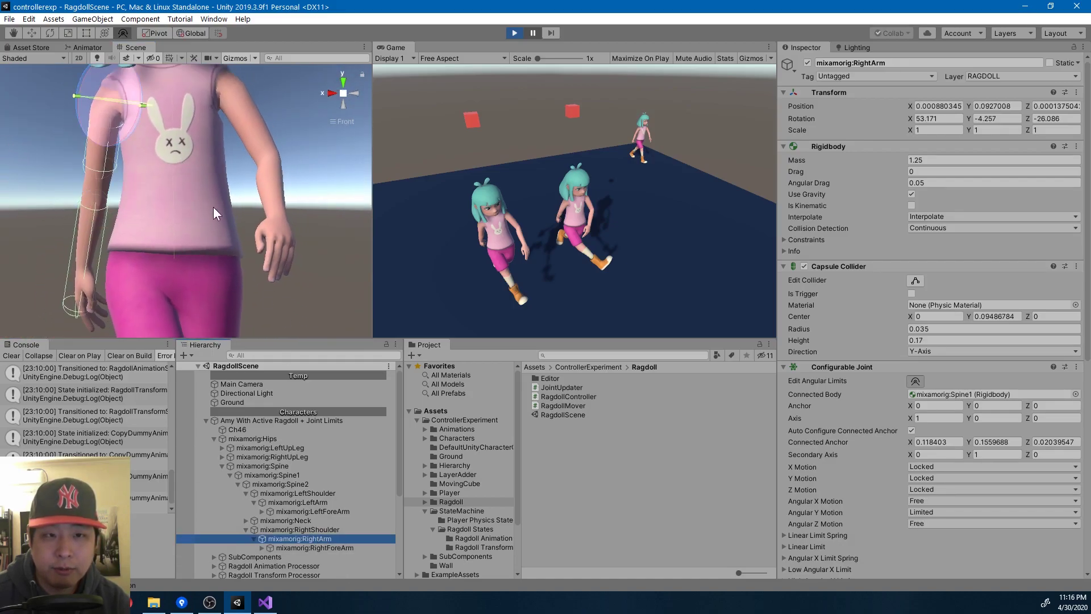
scroll(206, 216, down, 4)
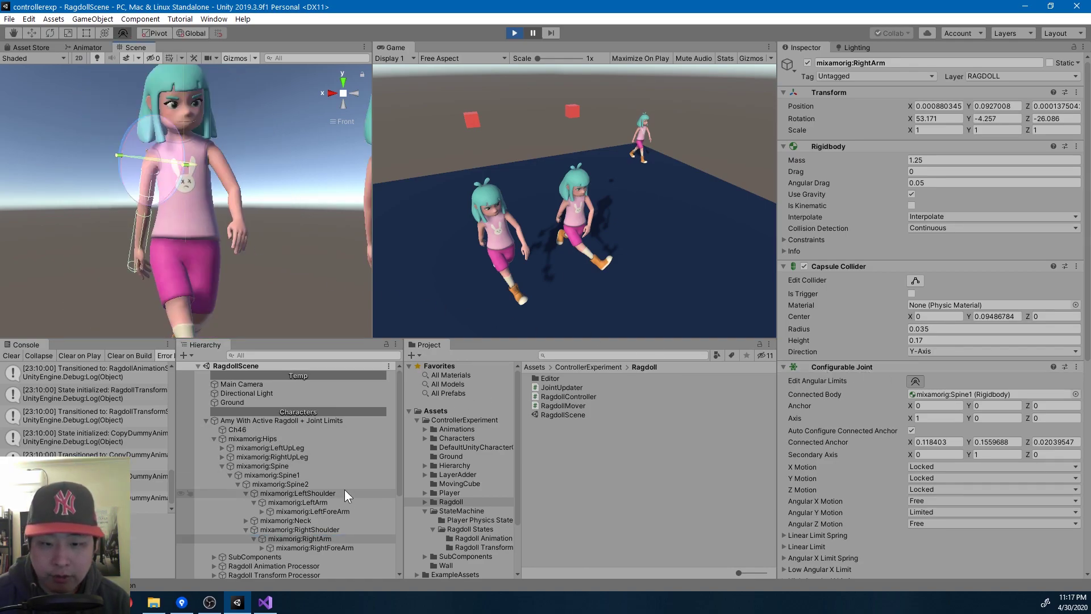
click(326, 511)
click(322, 502)
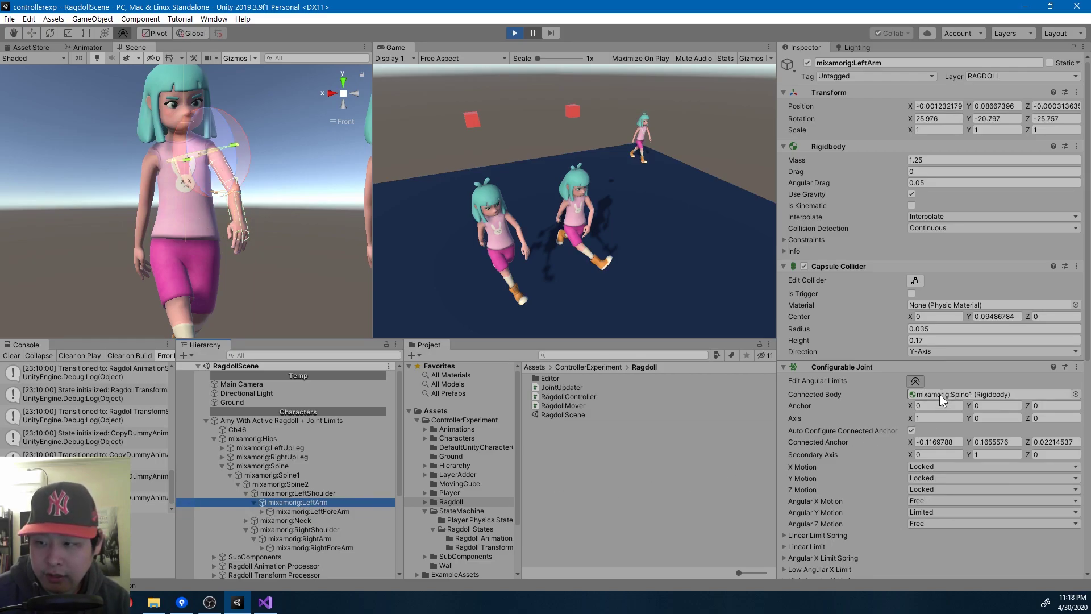
click(940, 393)
click(310, 502)
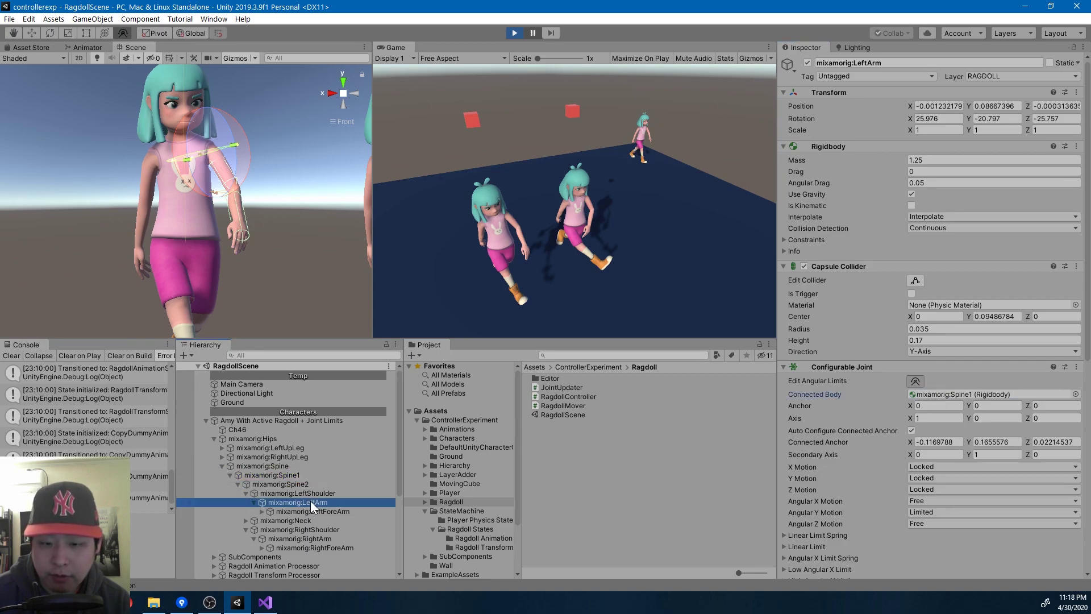
click(323, 539)
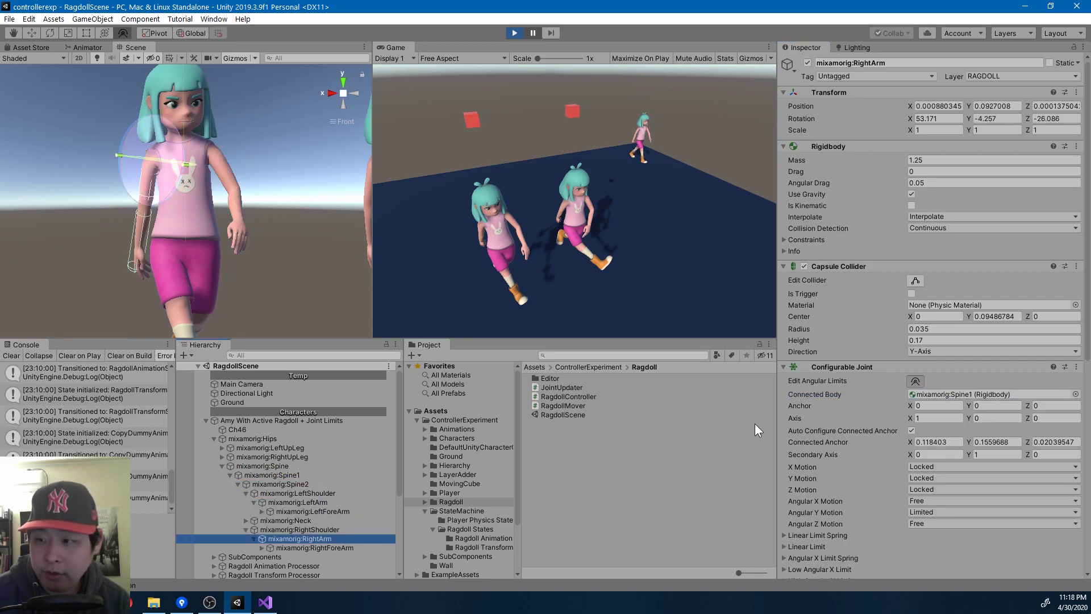
click(933, 393)
click(292, 475)
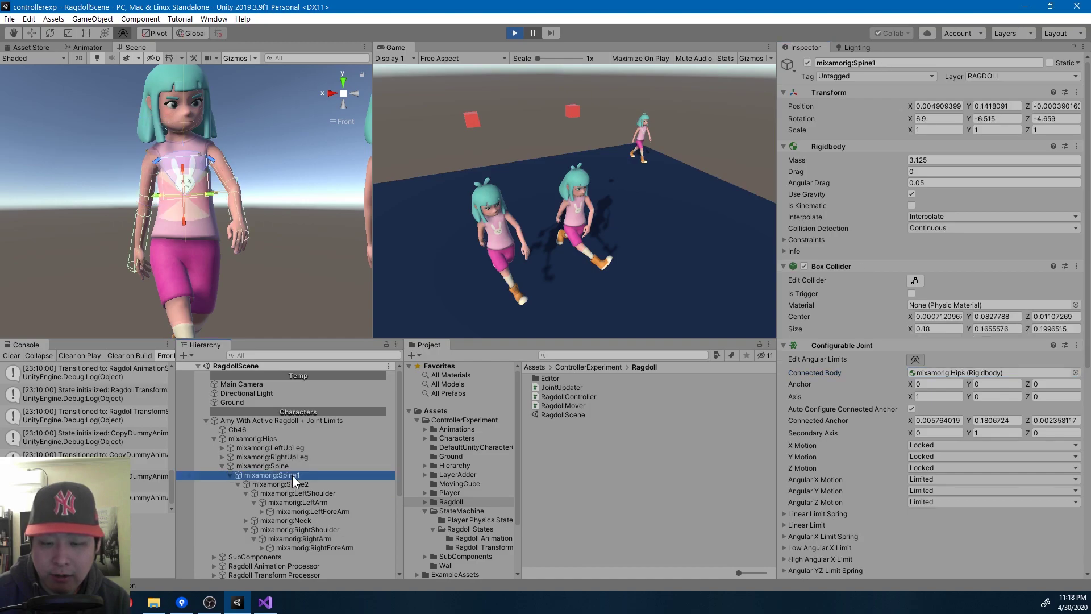
click(332, 512)
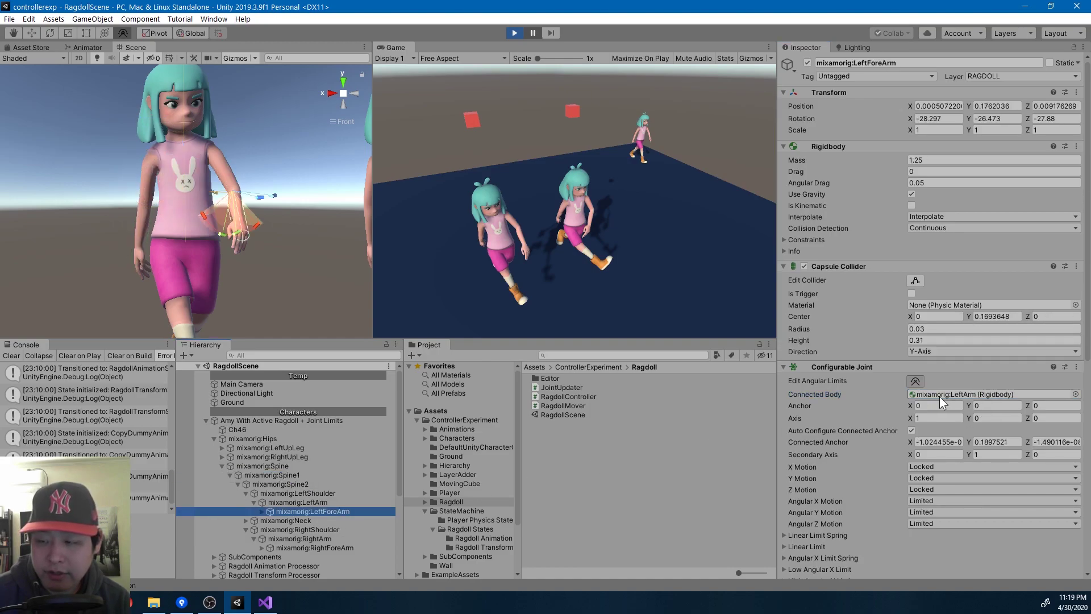
click(939, 394)
click(343, 546)
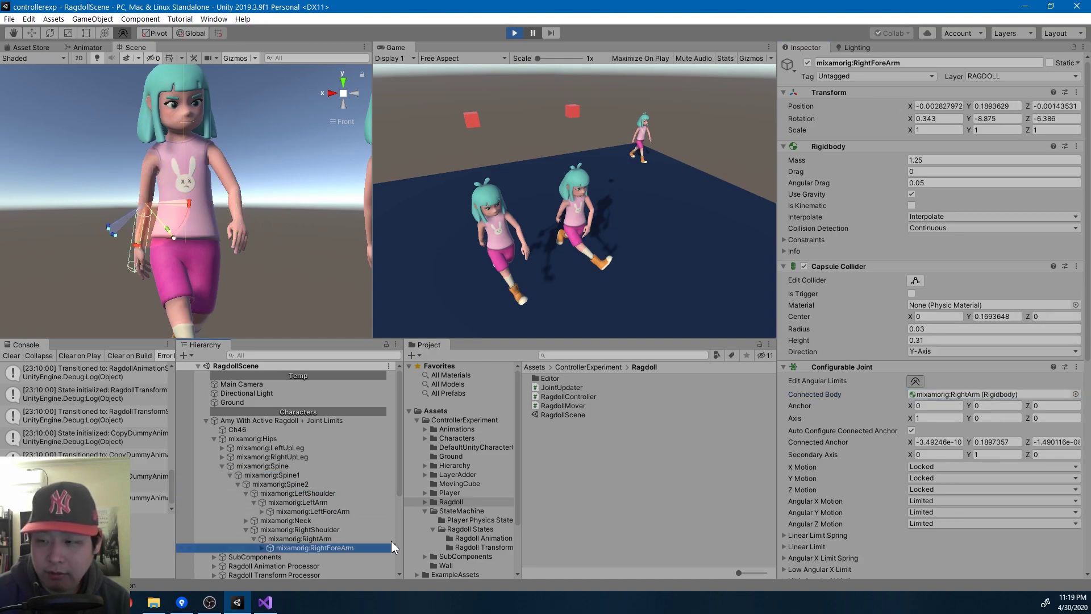
click(945, 393)
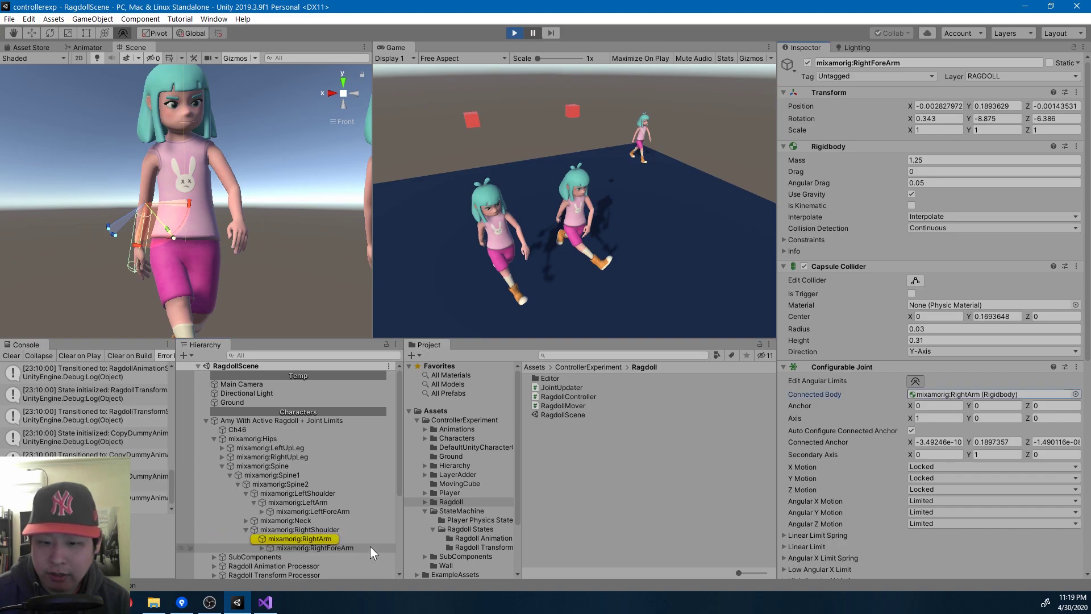
click(318, 538)
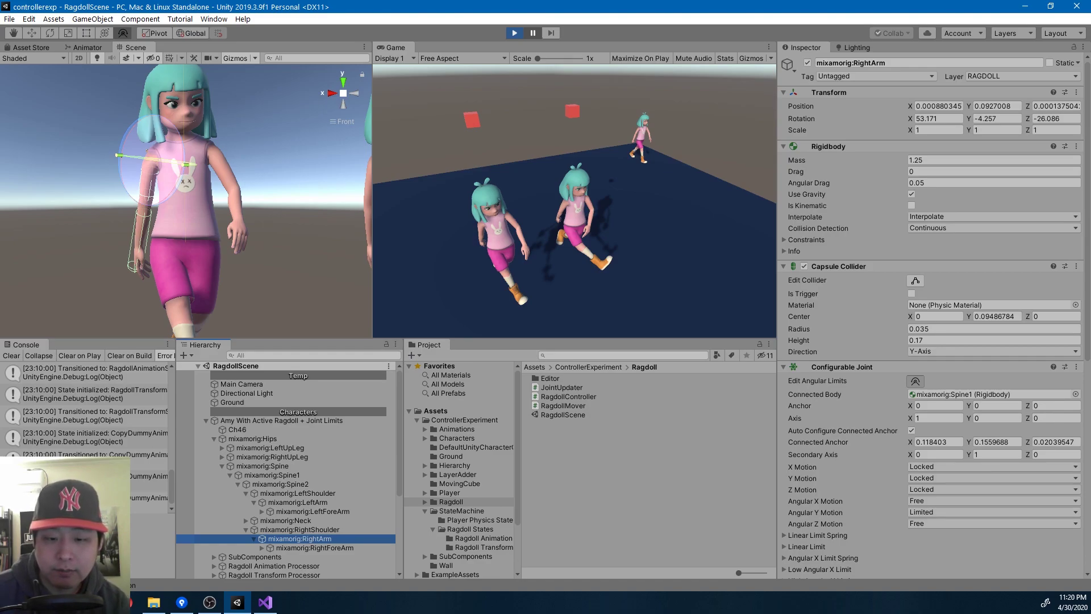
Trace the joint chain from RightArm to Hips to RootPivot via Connected Body, then frame RootPivot
click(957, 393)
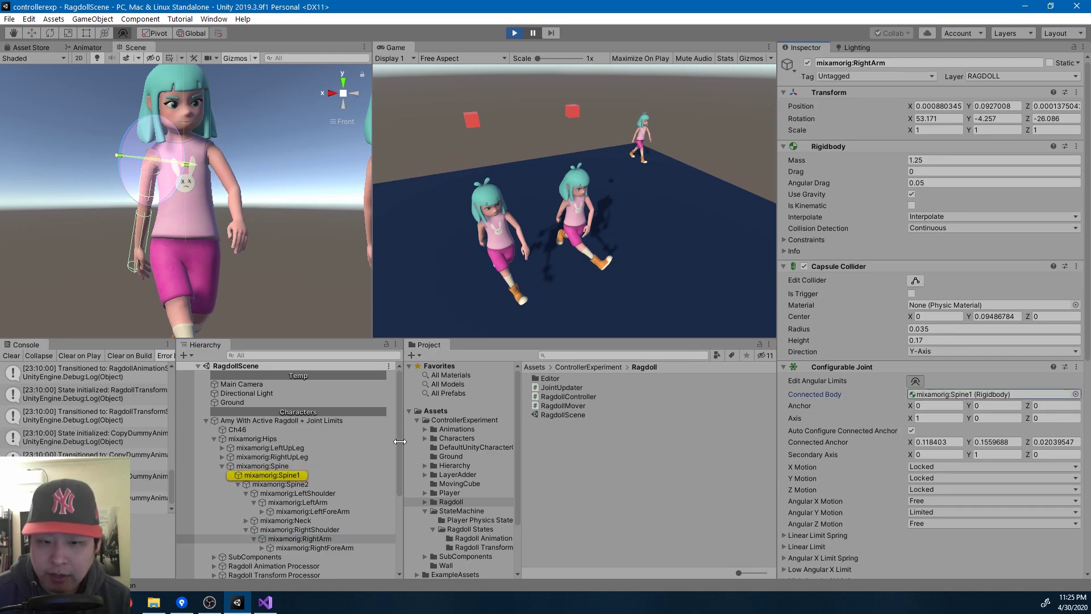
click(266, 439)
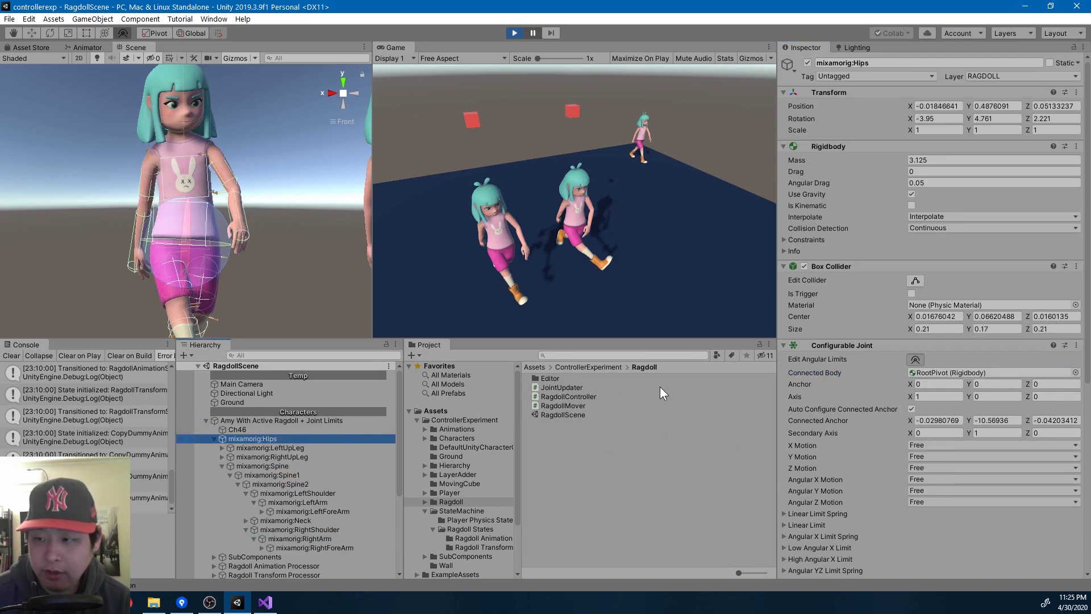
click(937, 372)
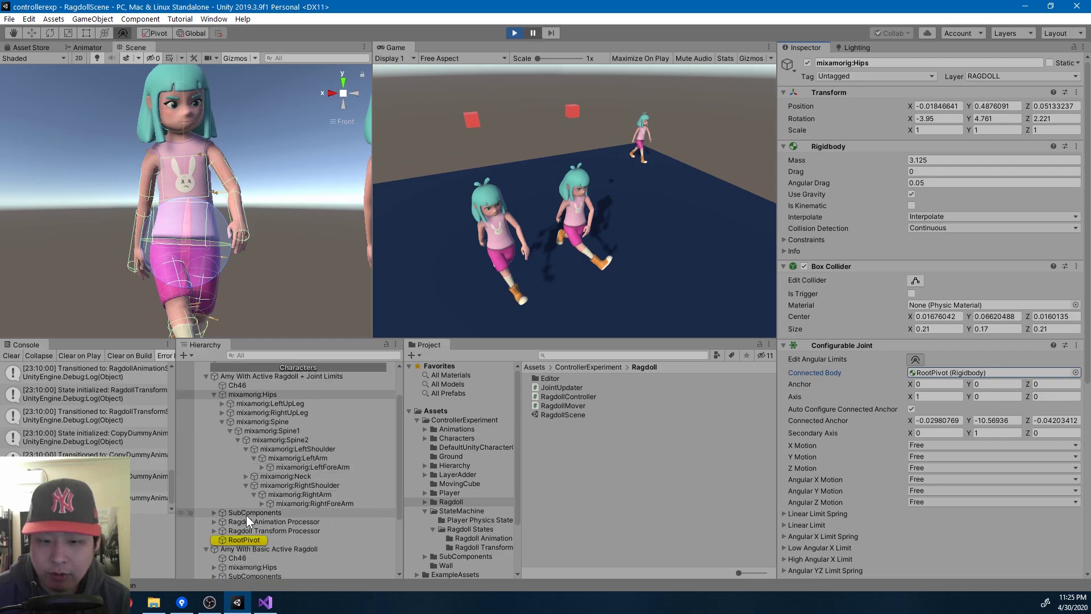
click(246, 538)
key(f)
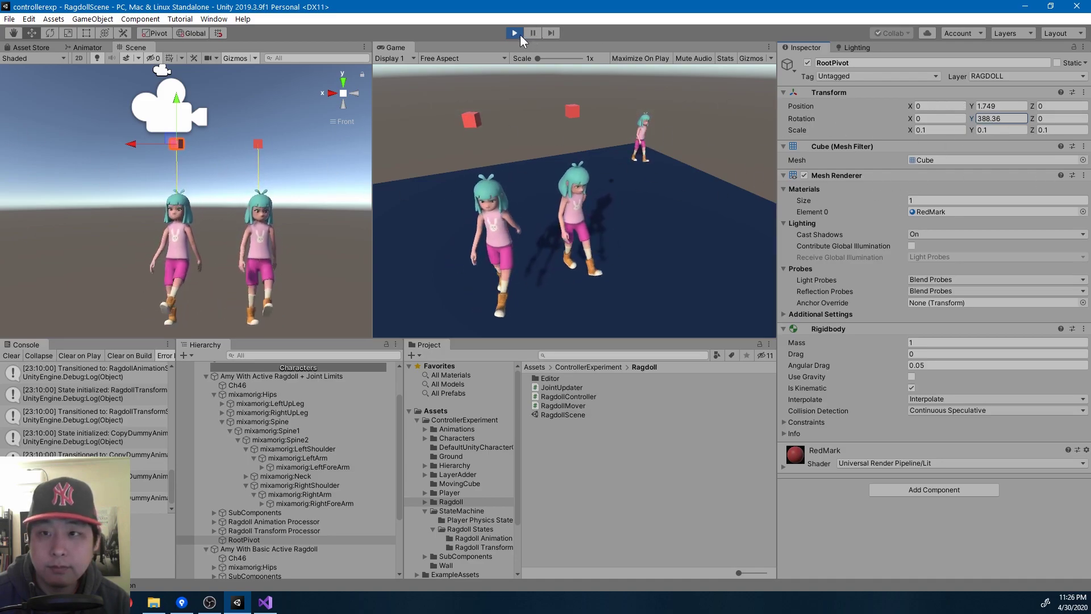
Stop Play, switch to a perspective view of all characters, and start Play again
click(516, 33)
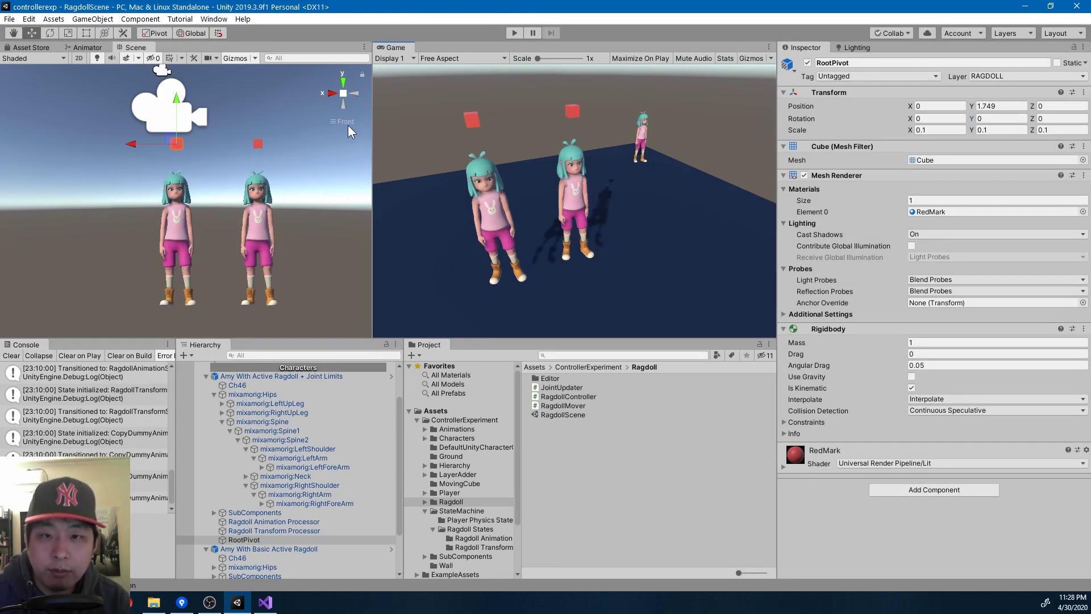
click(346, 124)
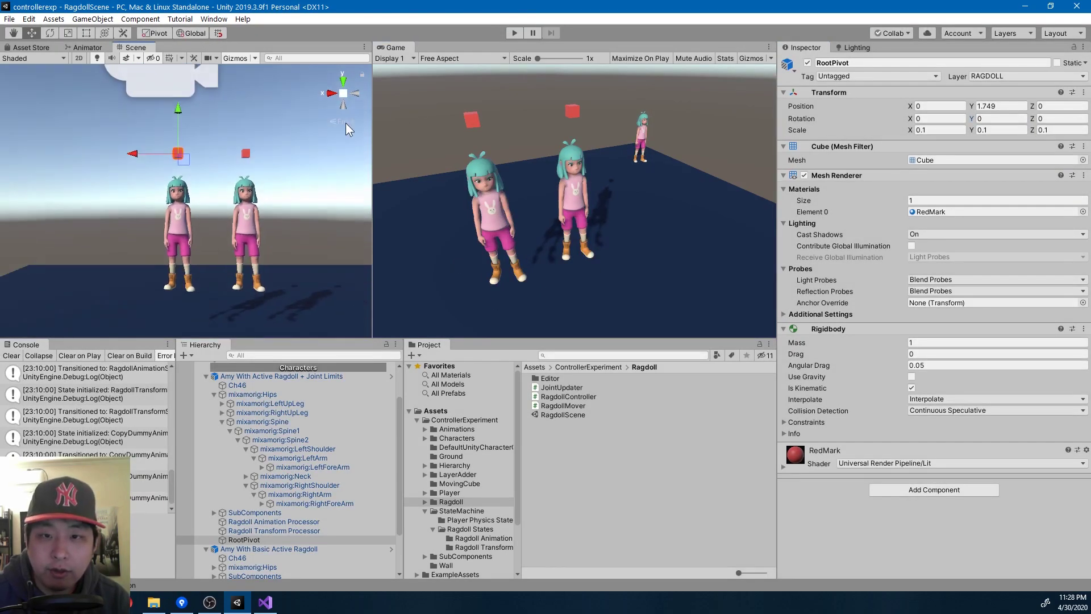
alt+drag(346, 124, 328, 197)
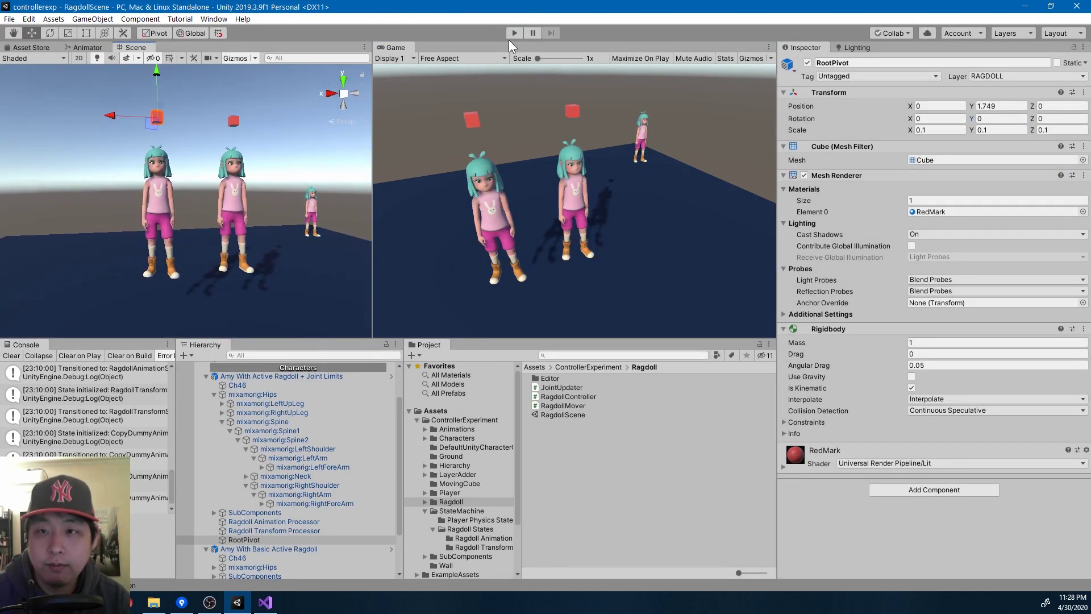
click(513, 33)
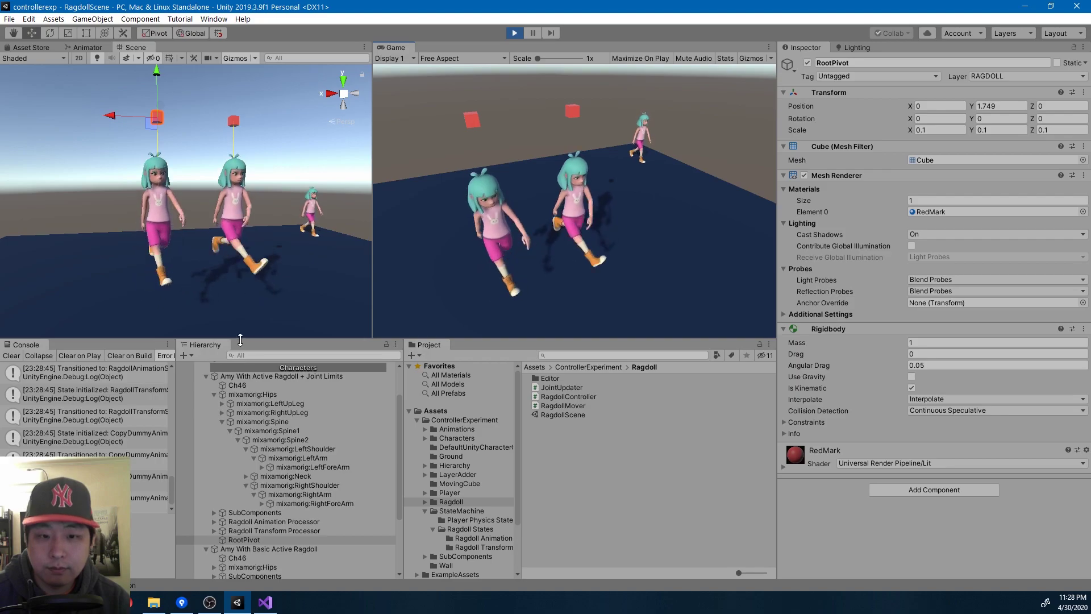
Set Amy With Basic Active Ragdoll's Selected Animation State to LIFELESS_RAGDOLL
click(207, 376)
click(206, 429)
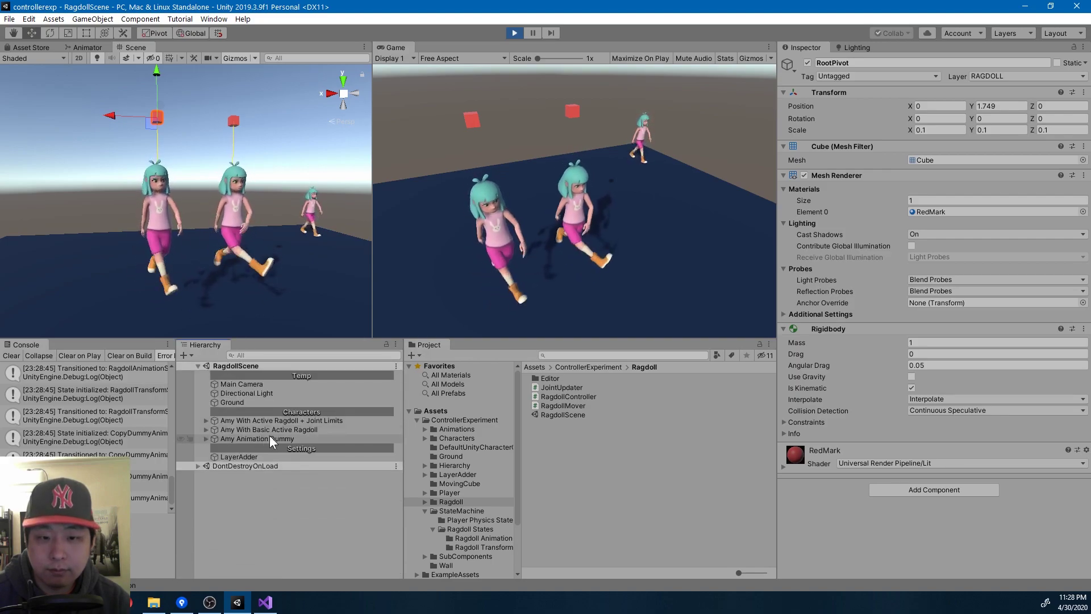
click(291, 420)
click(949, 360)
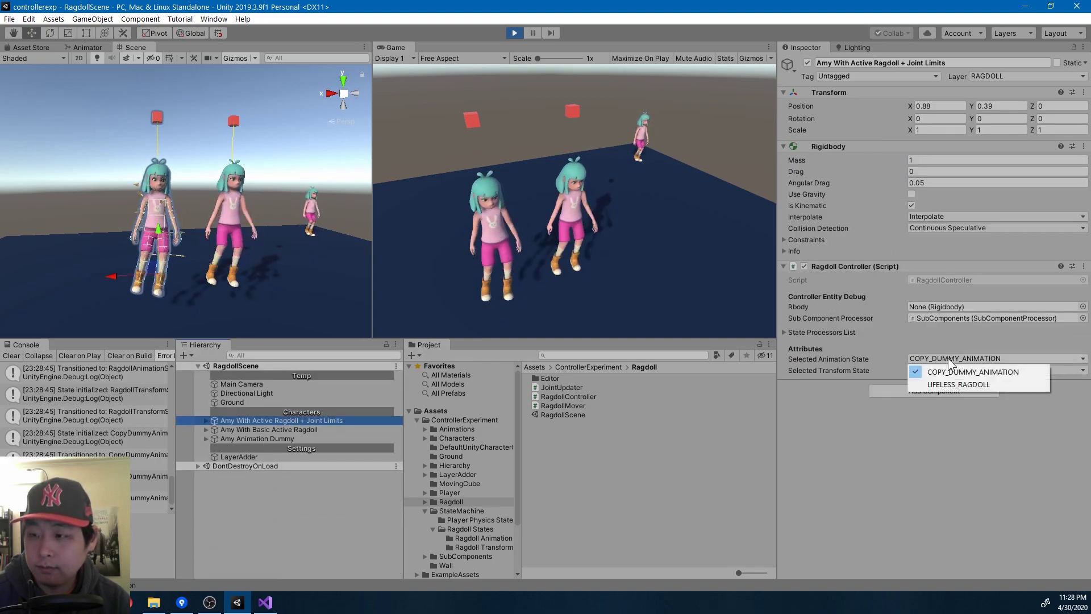
click(945, 381)
click(285, 430)
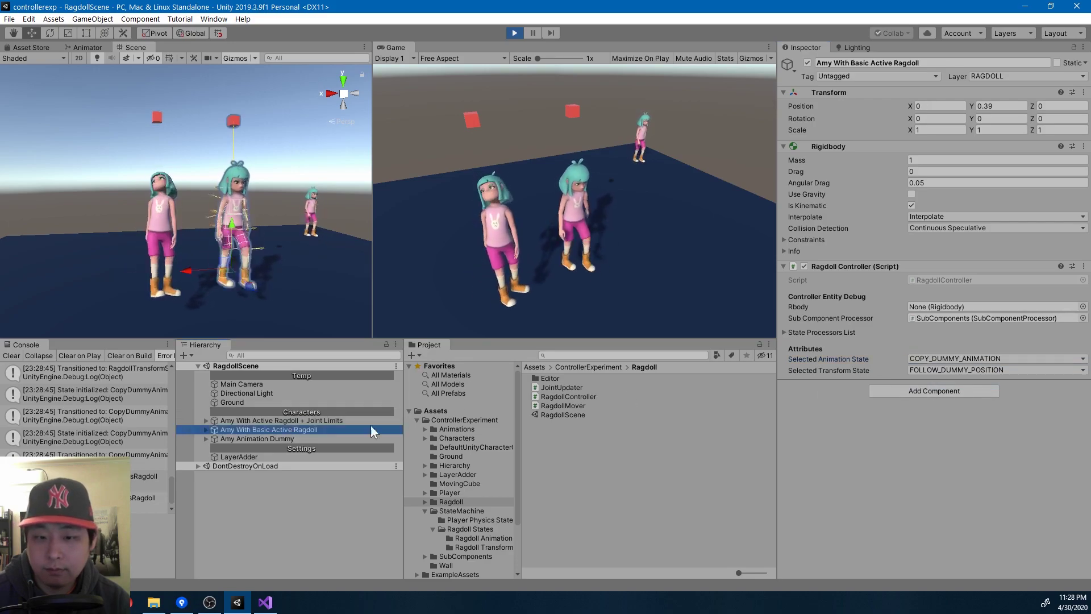
click(936, 359)
click(938, 385)
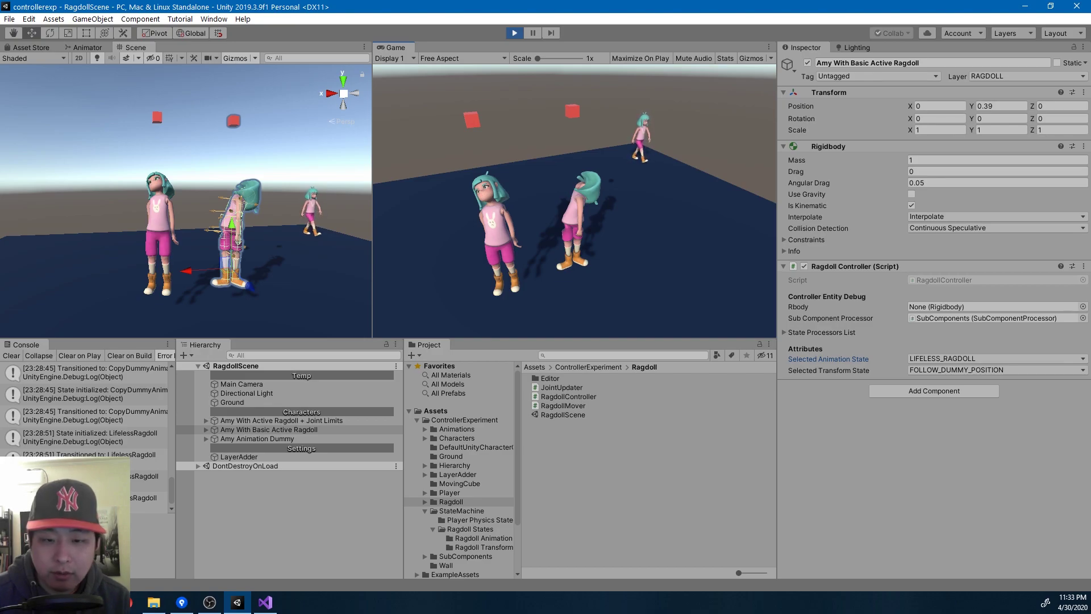
Shove the joint-limited ragdoll's mixamorig:Hips sideways to knock it over
click(205, 420)
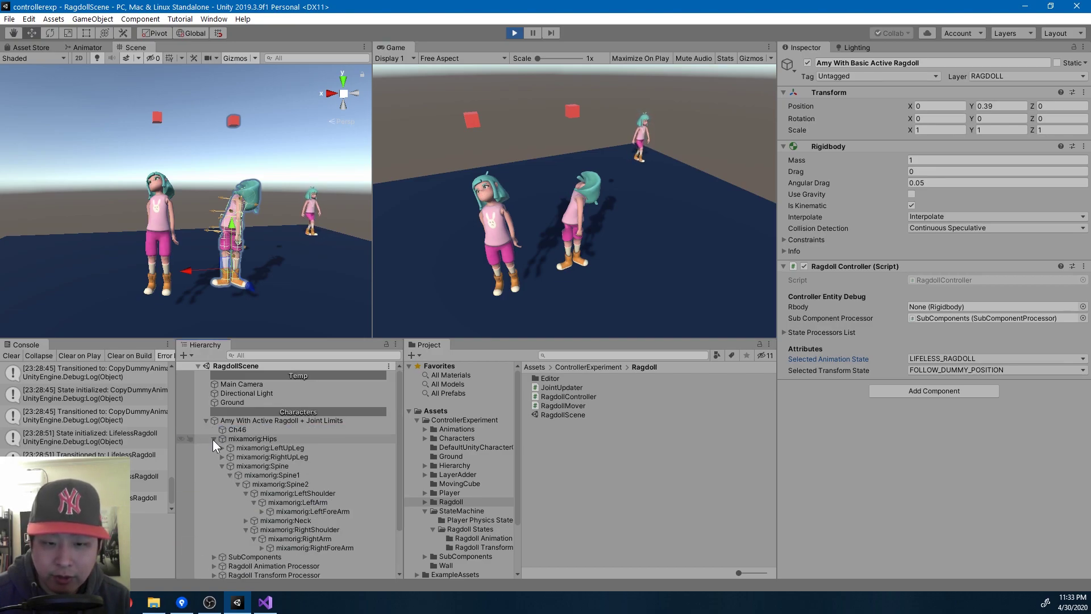
click(214, 439)
click(251, 438)
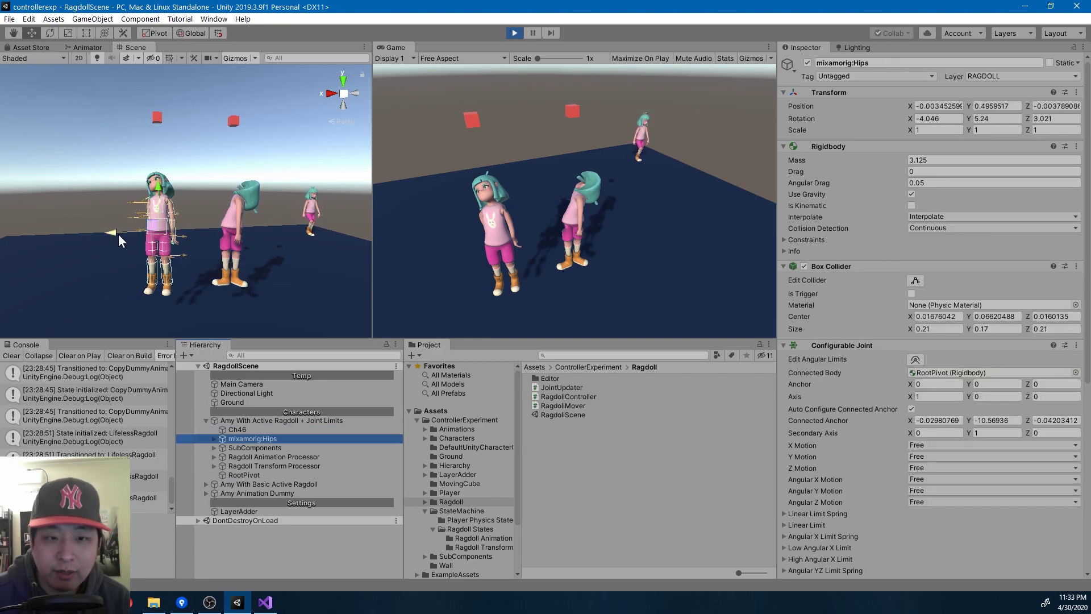
drag(118, 234, 63, 234)
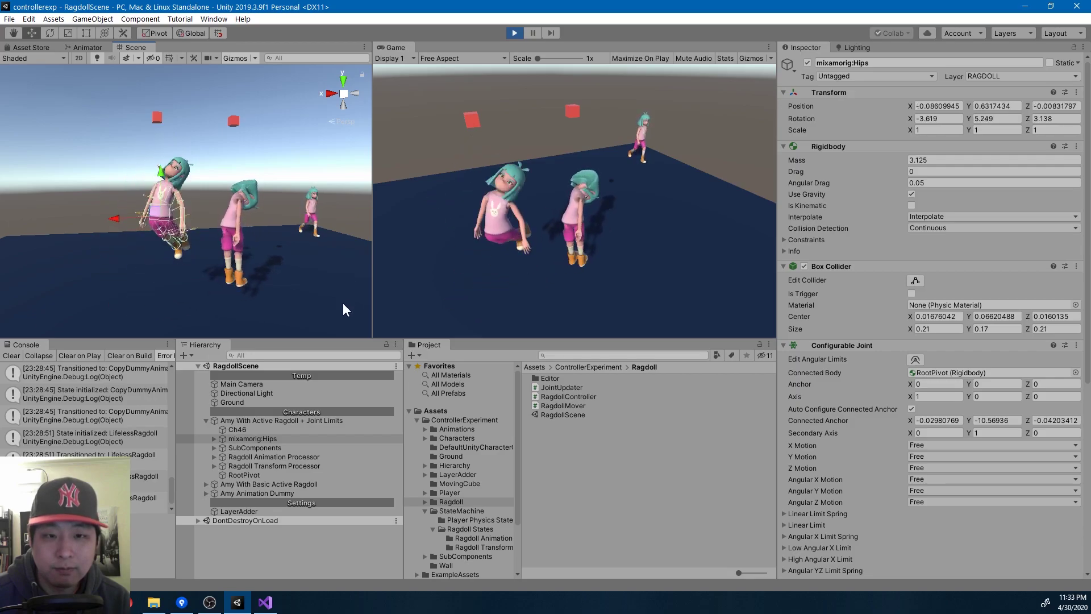
Stop Play, preview the Ragdoll Animation state scripts, and open LifelessRagdoll.cs in Visual Studio
key(ctrl+p)
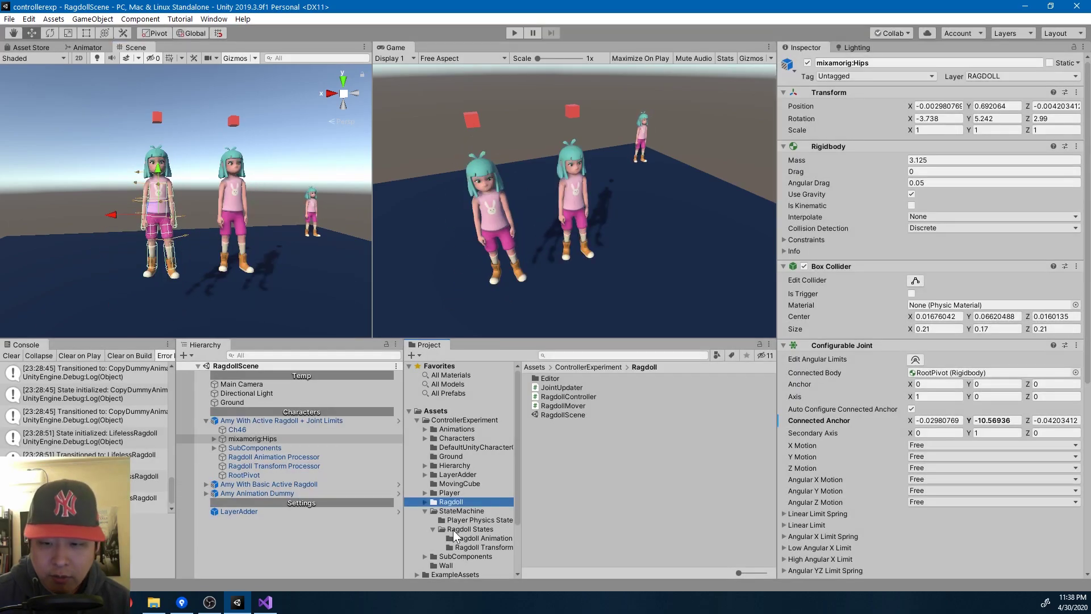
click(490, 537)
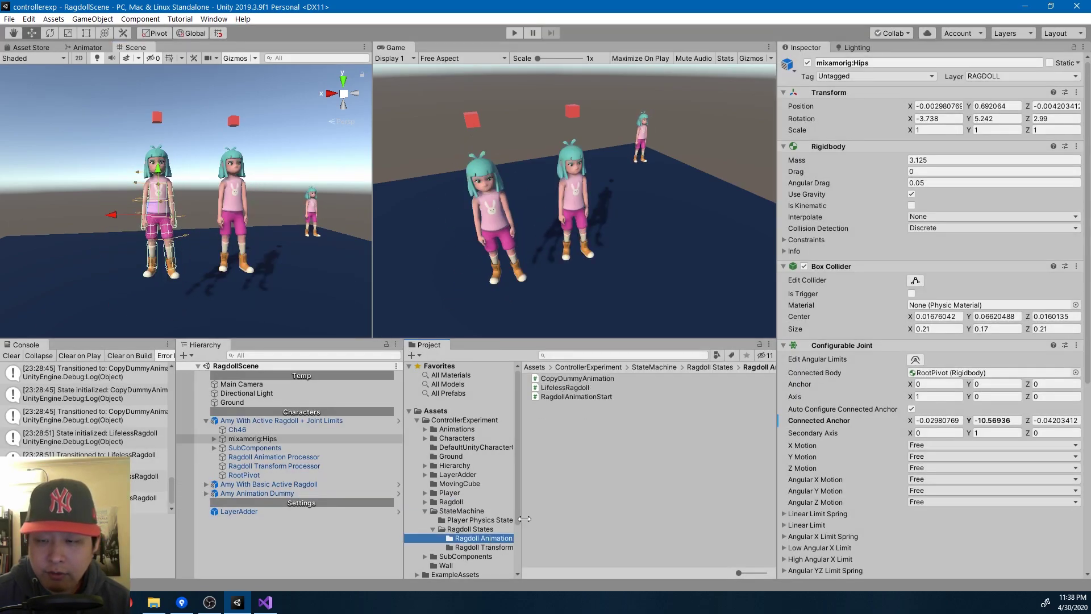
click(565, 387)
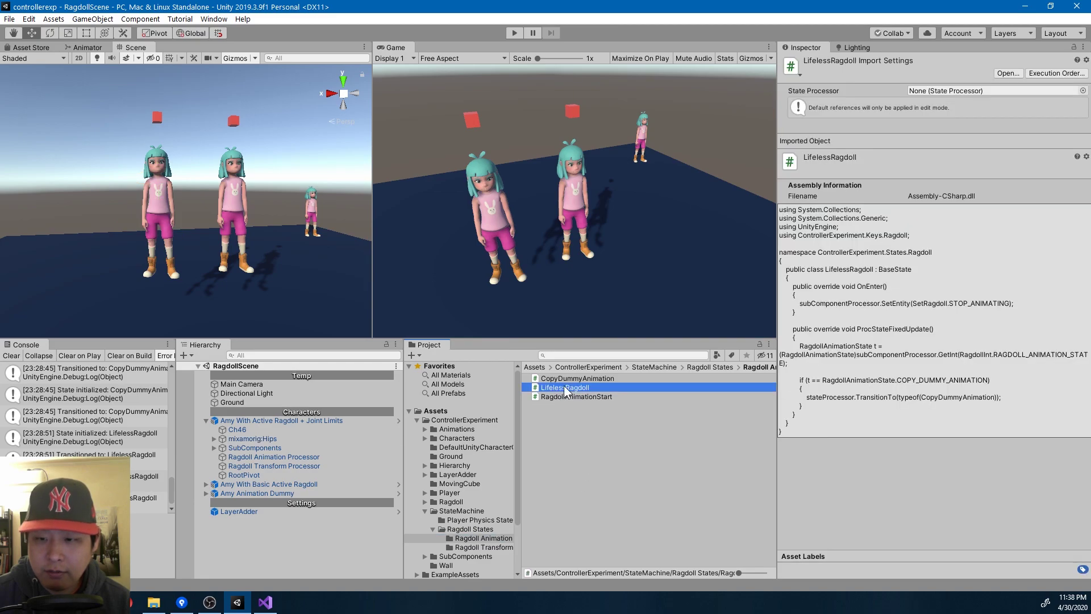
key(Up)
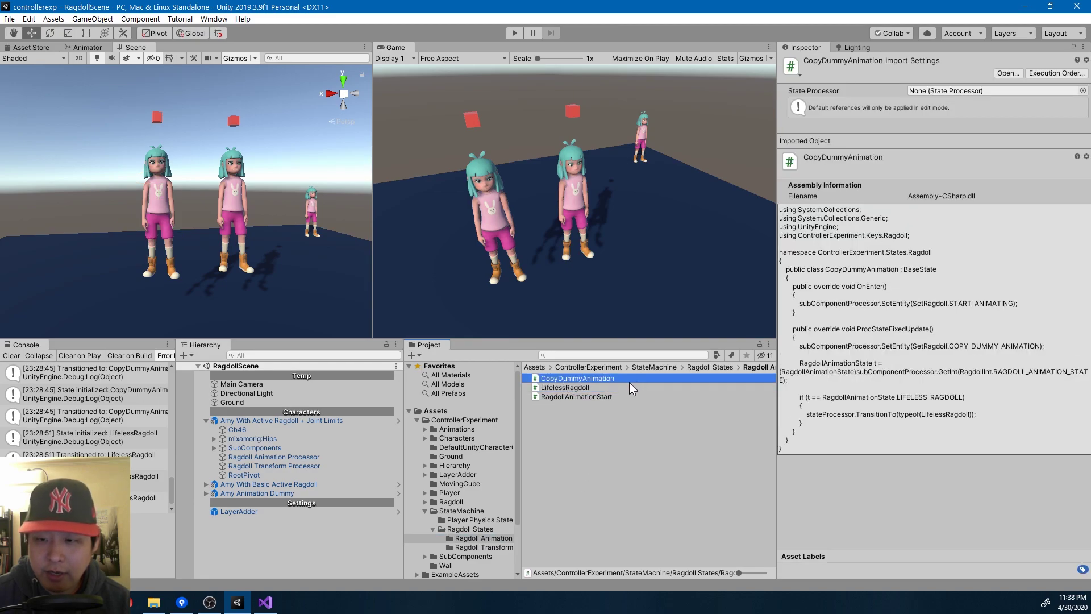
click(583, 387)
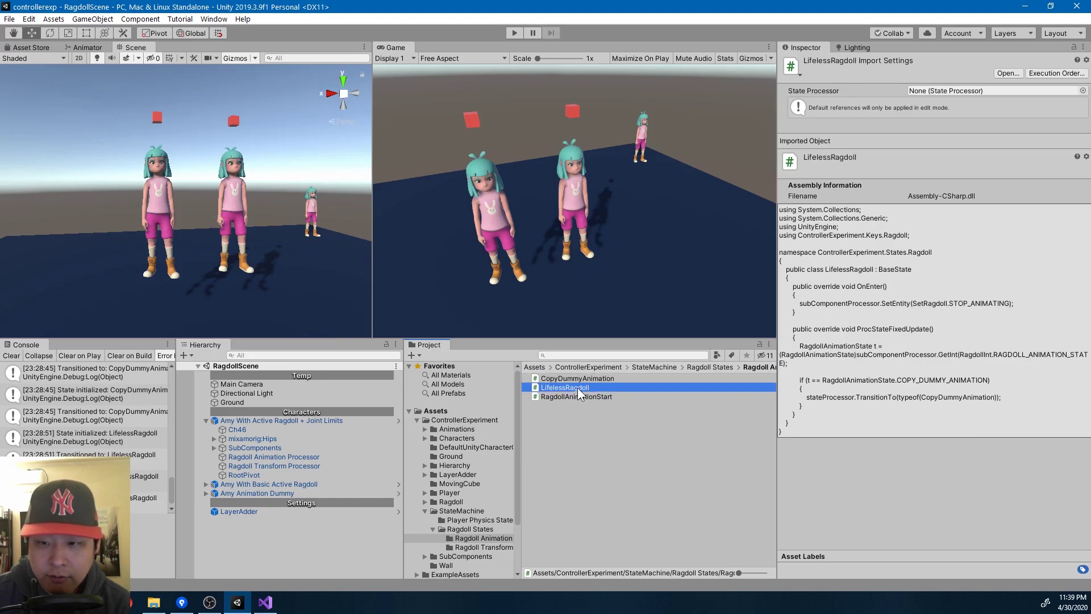
double_click(578, 388)
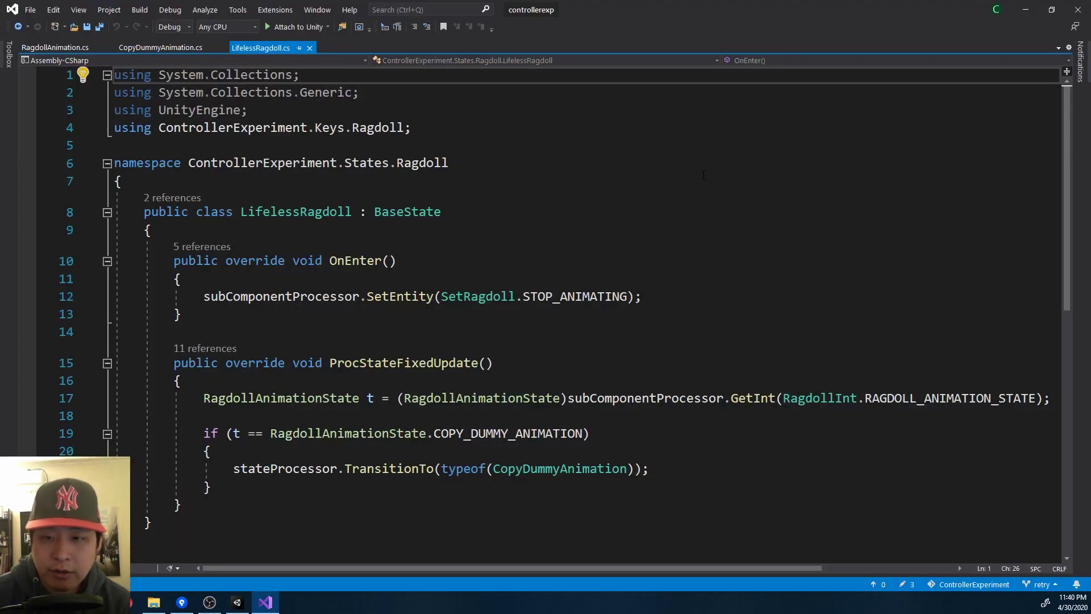
Highlight LifelessRagdoll's state logic, jump to CopyDummyAnimation, and highlight its START_ANIMATING and COPY_DUMMY_ANIMATION lines
drag(654, 295, 209, 299)
drag(230, 484, 203, 398)
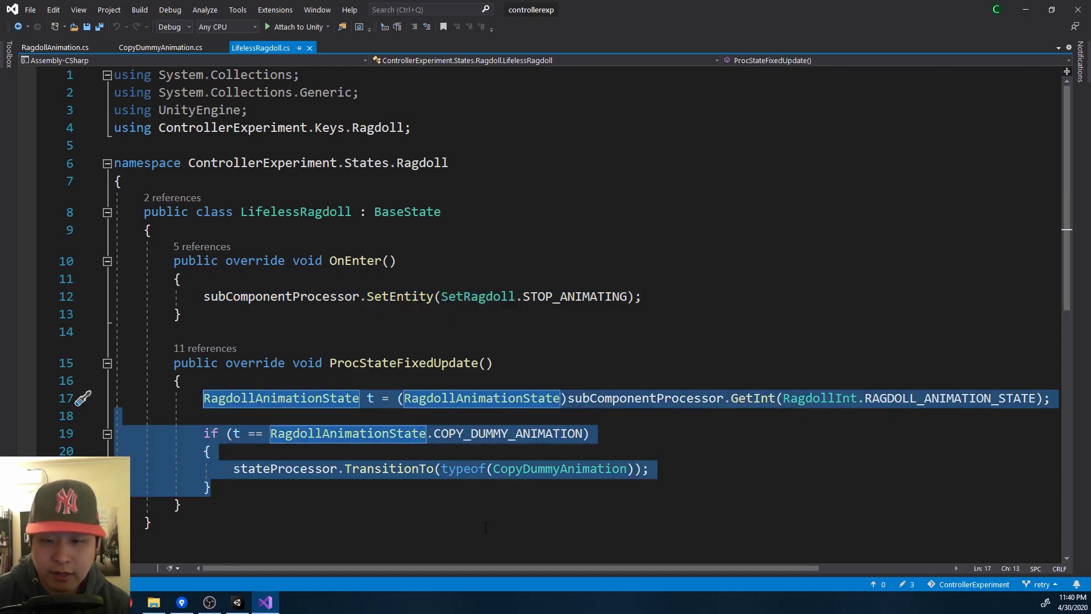
click(553, 469)
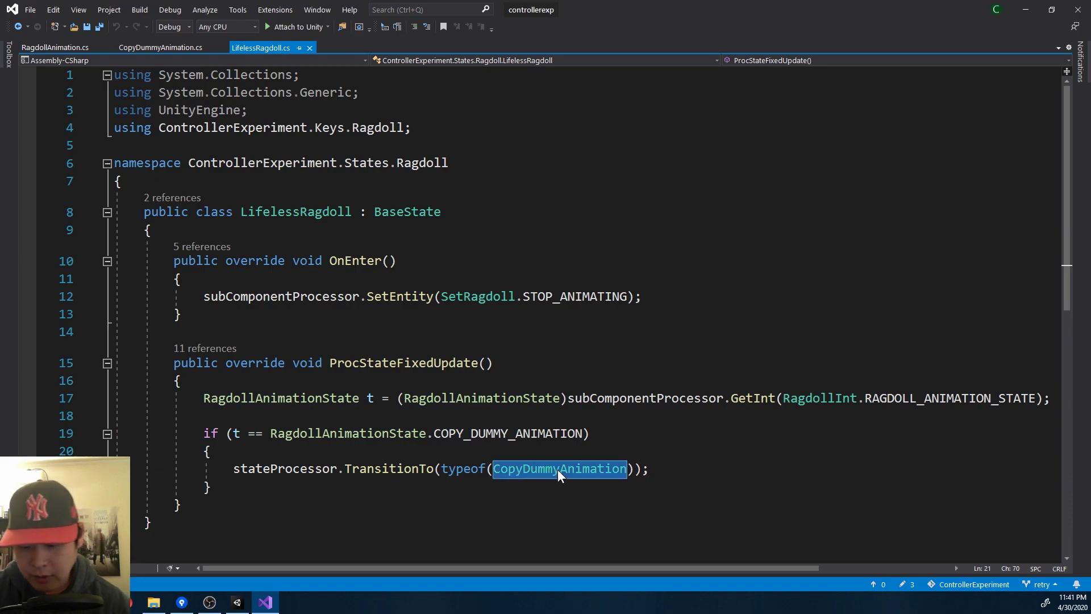
key(F12)
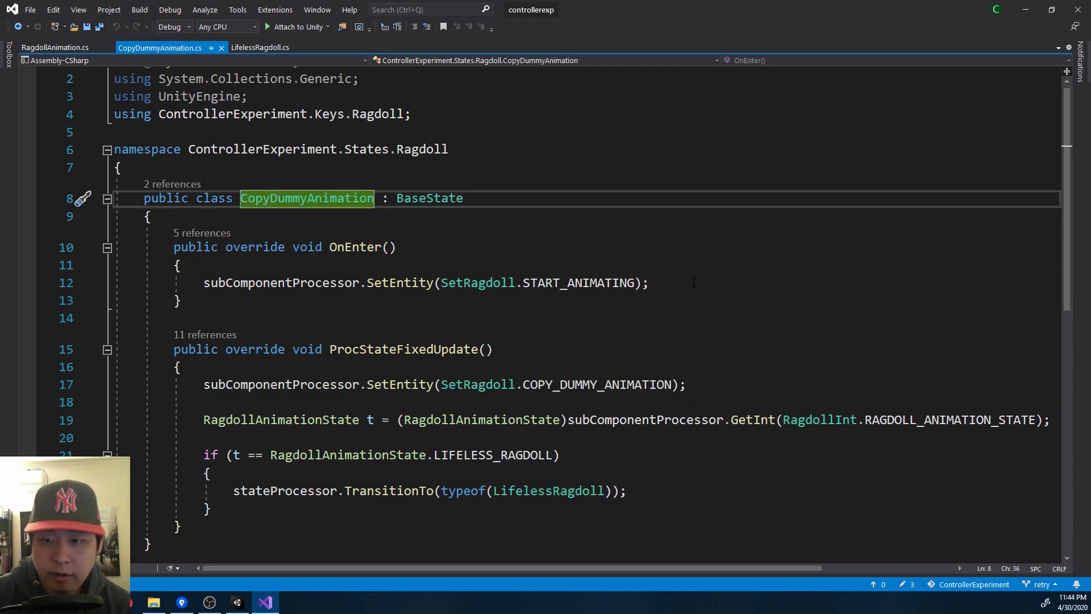
drag(694, 283, 208, 287)
drag(691, 385, 205, 387)
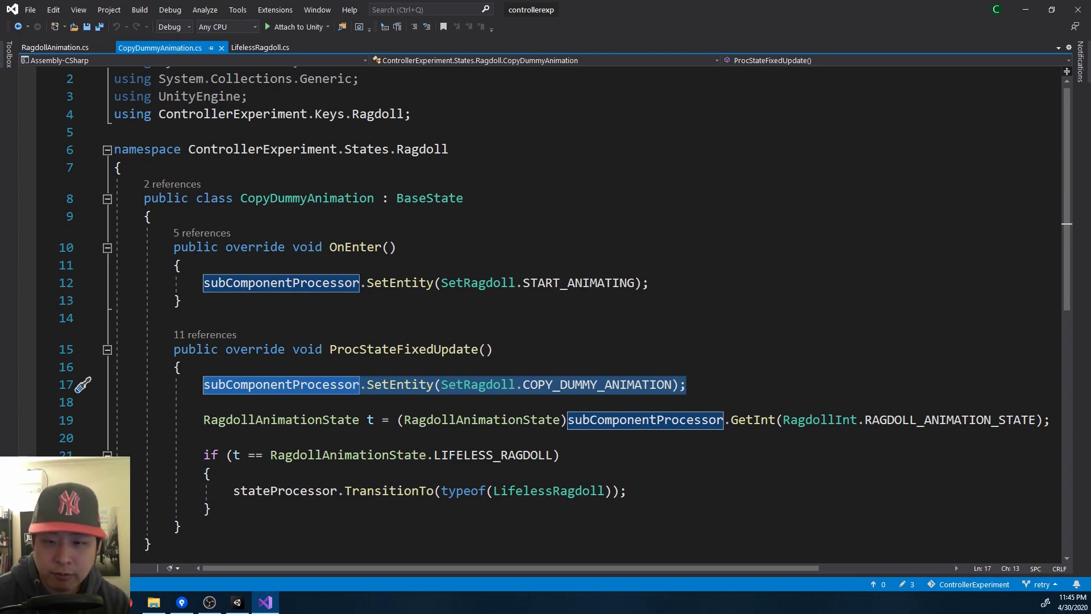
drag(650, 283, 204, 287)
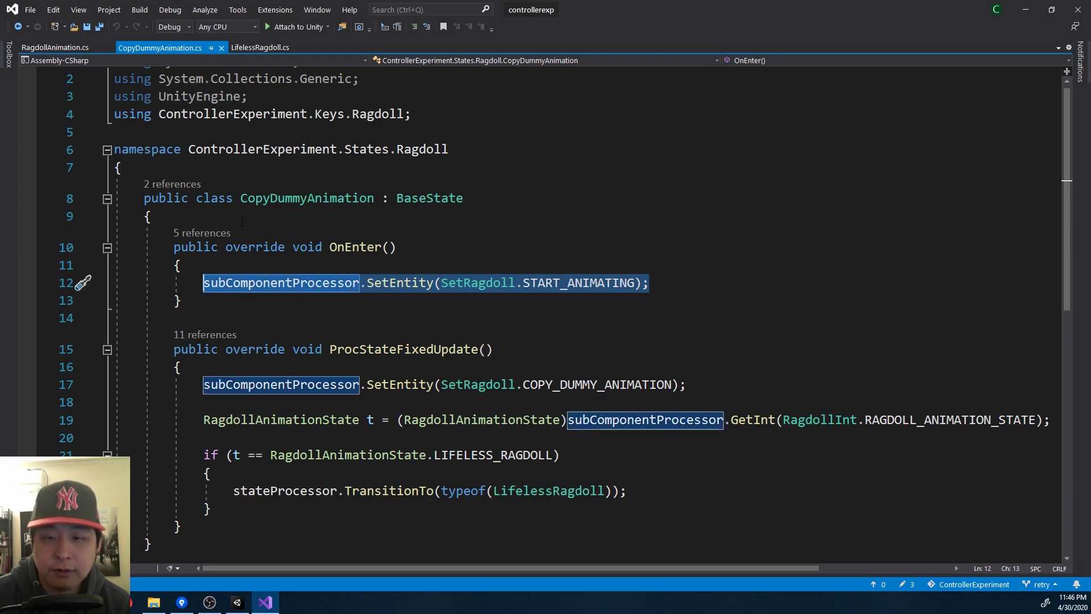
In RagdollAnimation.cs, highlight StopAnimating's angular drive and target rotation statements on lines 121-122
click(46, 46)
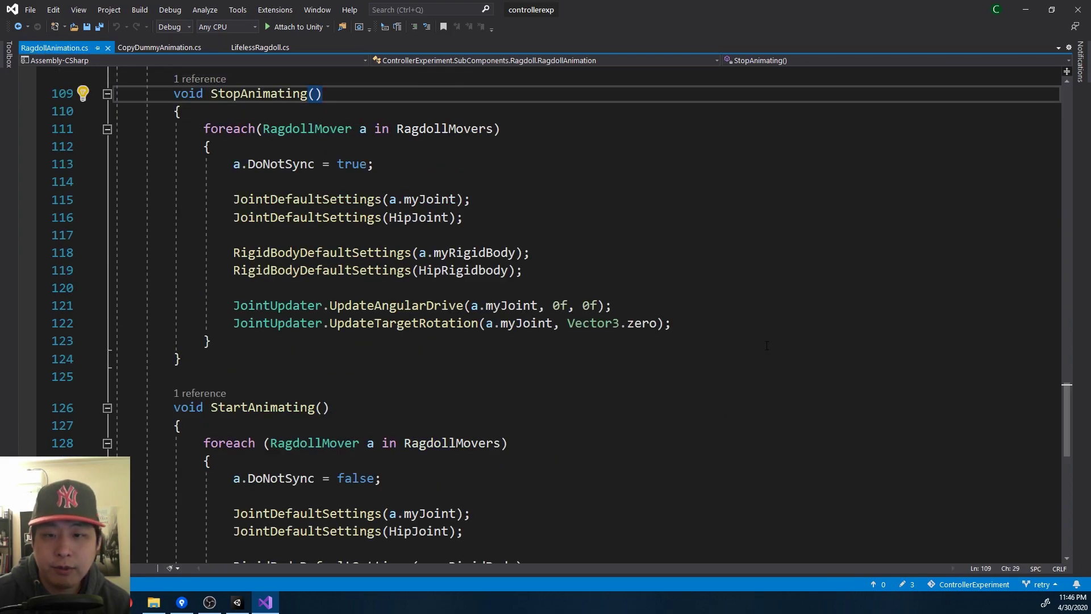
click(256, 94)
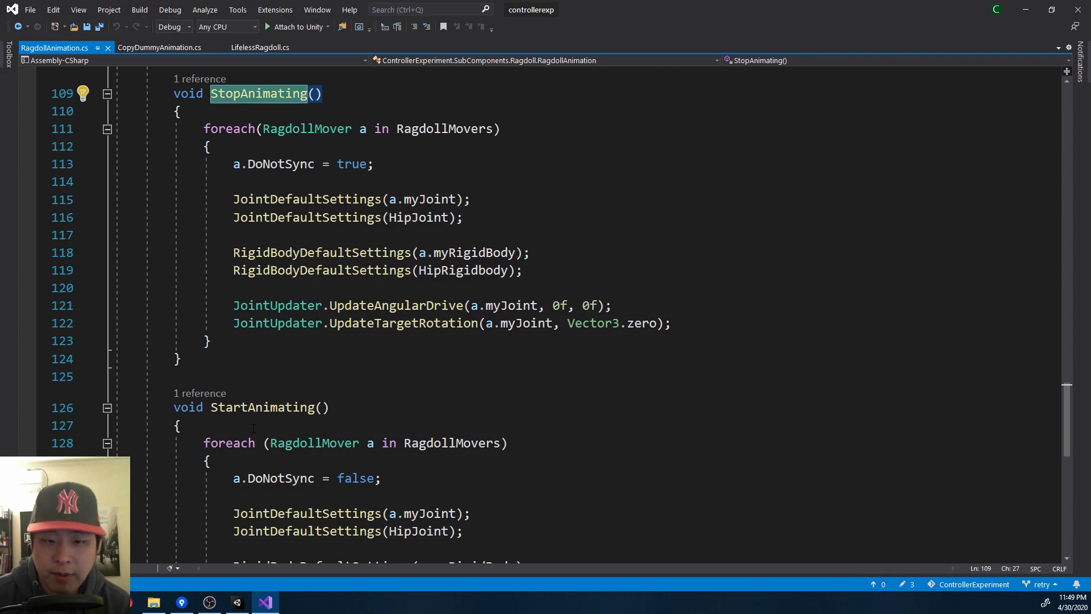
double_click(247, 408)
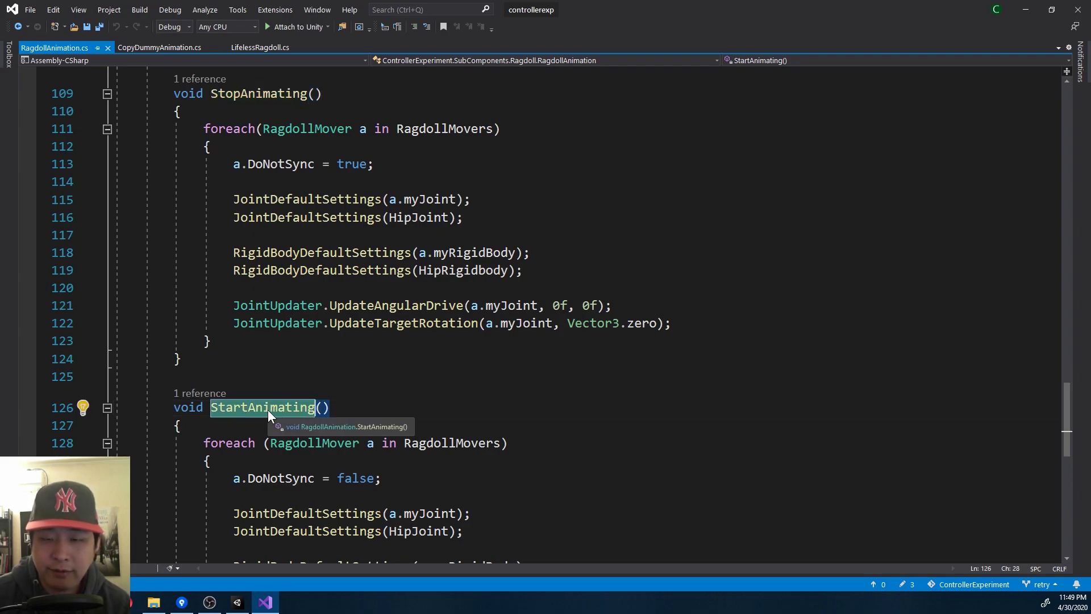
key(ctrl+minus)
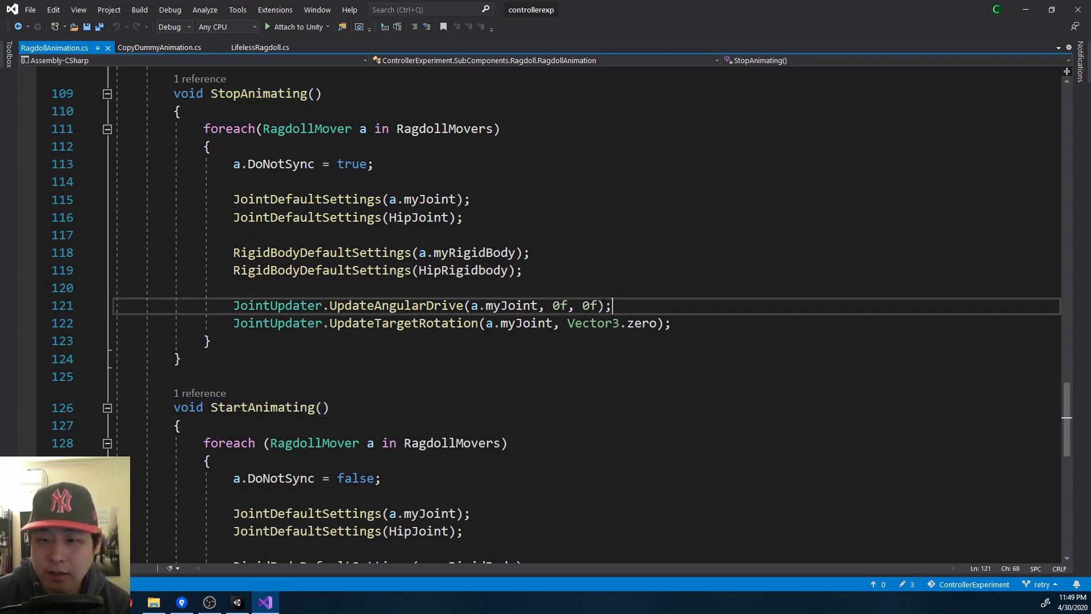
key(ctrl+shift+Left)
key(ctrl+shift+Left)
key(ctrl+shift+Left)
key(ctrl+shift+Left)
key(ctrl+shift+Left)
key(ctrl+shift+Left)
key(ctrl+shift+Left)
key(ctrl+shift+Left)
key(ctrl+shift+Left)
key(ctrl+shift+Left)
key(ctrl+shift+Left)
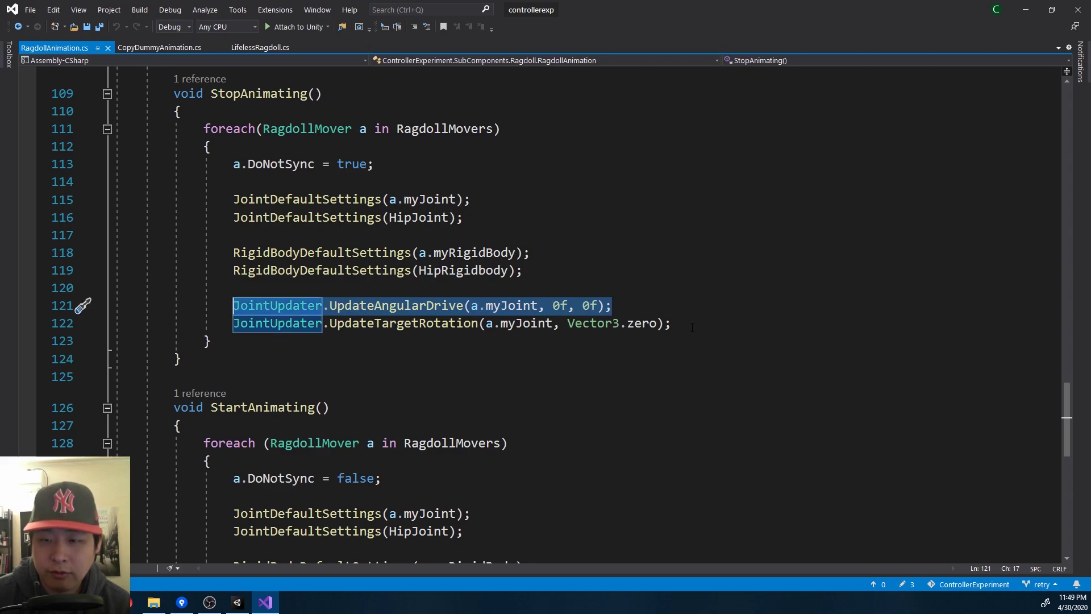
click(693, 326)
key(ctrl+shift+Left)
key(ctrl+shift+Left)
key(ctrl+shift+Left)
key(ctrl+shift+Left)
key(ctrl+shift+Left)
key(ctrl+shift+Left)
key(ctrl+shift+Left)
key(ctrl+shift+Left)
key(ctrl+shift+Left)
key(ctrl+shift+Left)
key(ctrl+shift+Left)
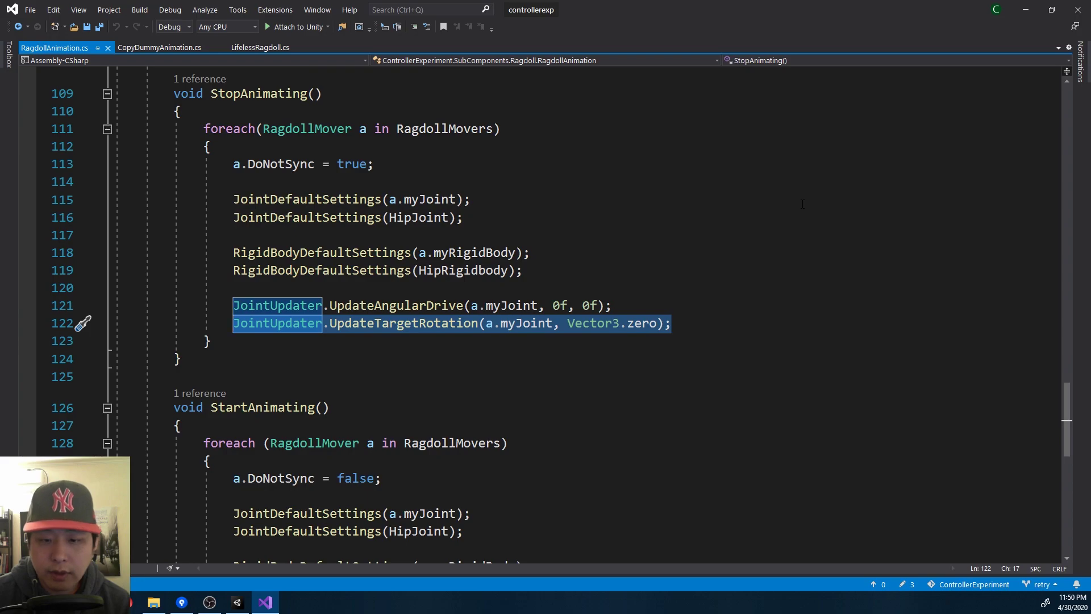
Highlight StartAnimating's angular drive line 138, then CopyDummyAnimation's COPY_DUMMY_ANIMATION SetEntity call
scroll(802, 203, down, 4)
click(682, 407)
key(ctrl+shift+Left)
key(ctrl+shift+Left)
key(ctrl+shift+Left)
key(ctrl+shift+Left)
key(ctrl+shift+Left)
key(ctrl+shift+Left)
key(ctrl+shift+Left)
key(ctrl+shift+Left)
key(ctrl+shift+Left)
key(ctrl+shift+Left)
key(ctrl+shift+Left)
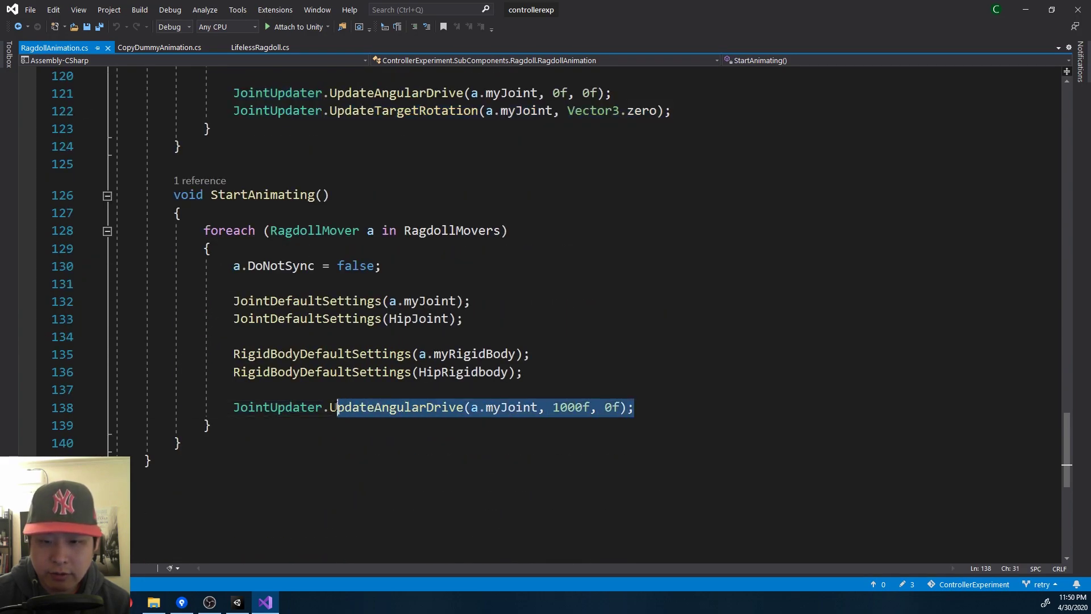
click(161, 47)
drag(686, 384, 375, 419)
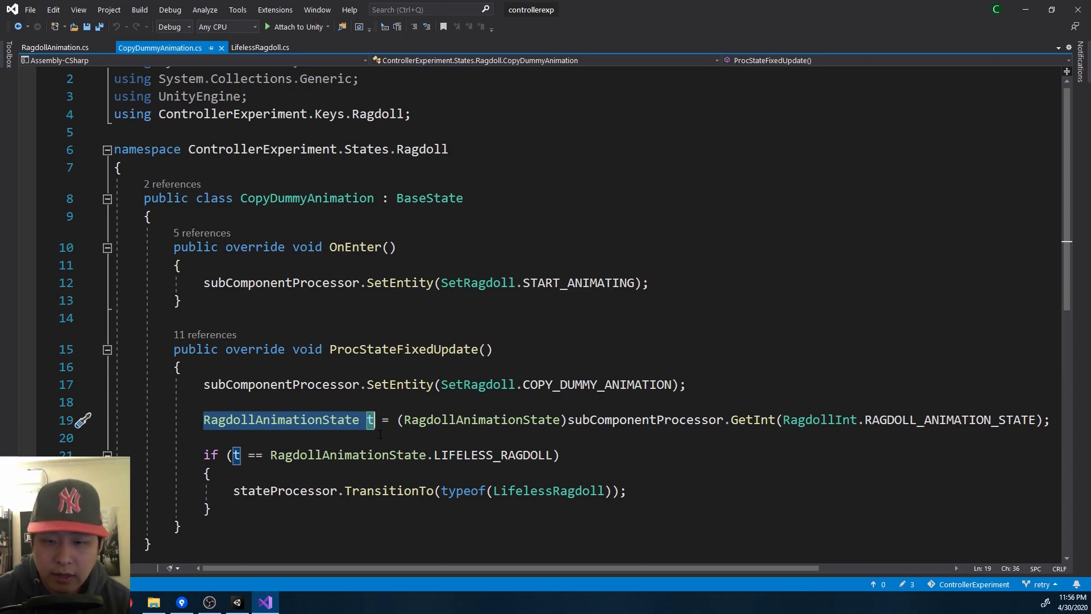
Select Amy With Active Ragdoll + Joint Limits, view its transform state options, and start Play
click(238, 602)
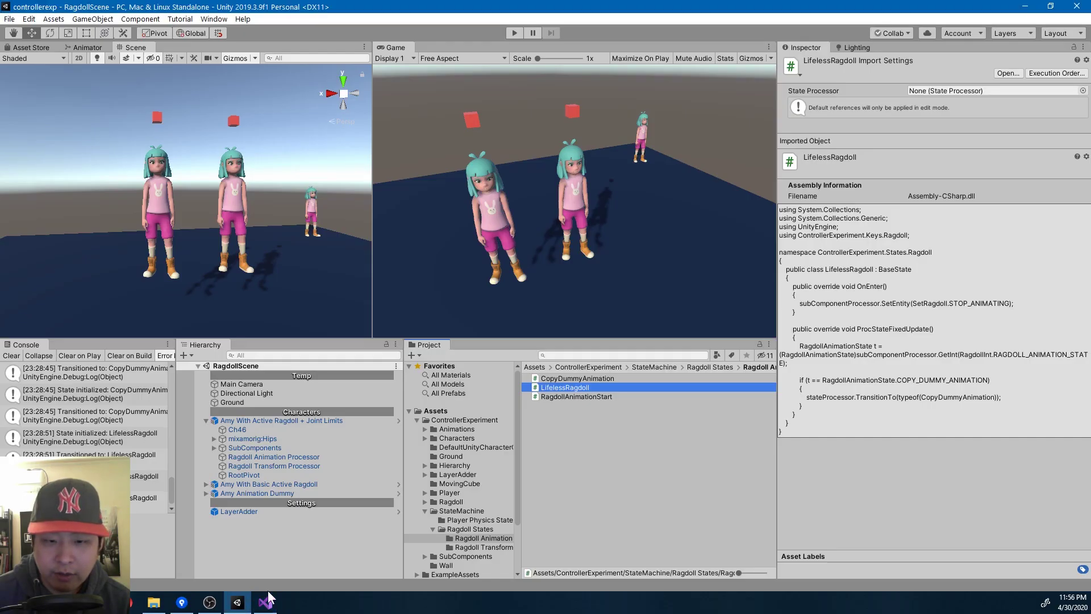
click(259, 420)
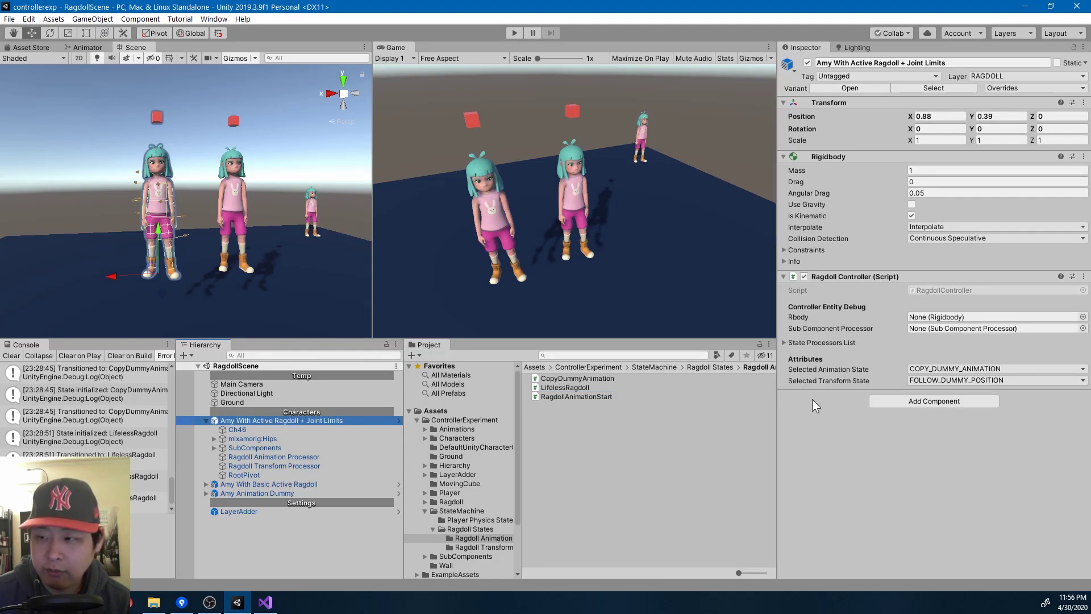
click(934, 380)
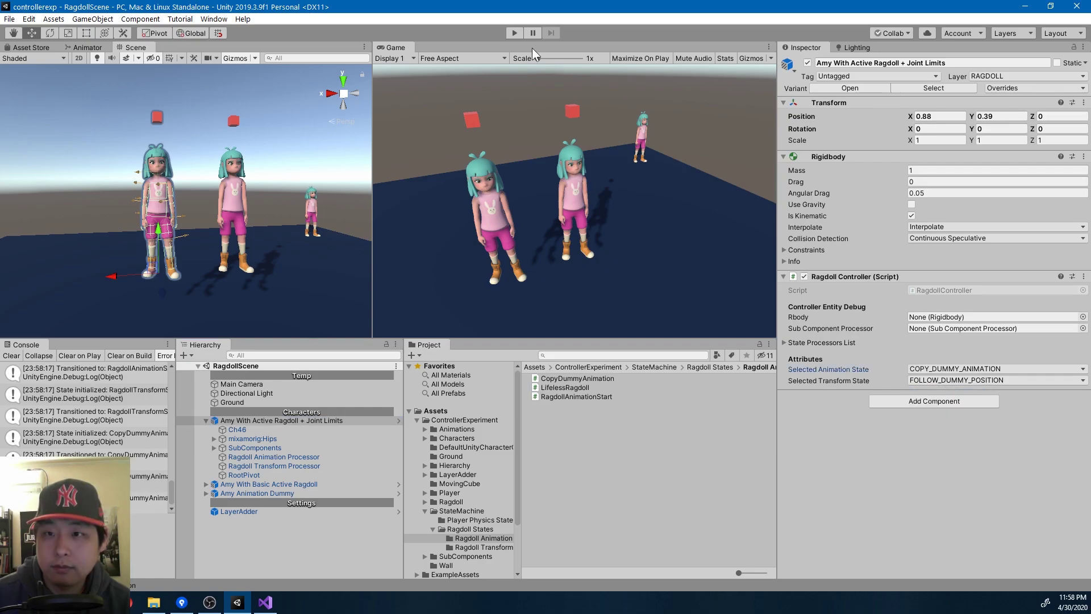
click(514, 33)
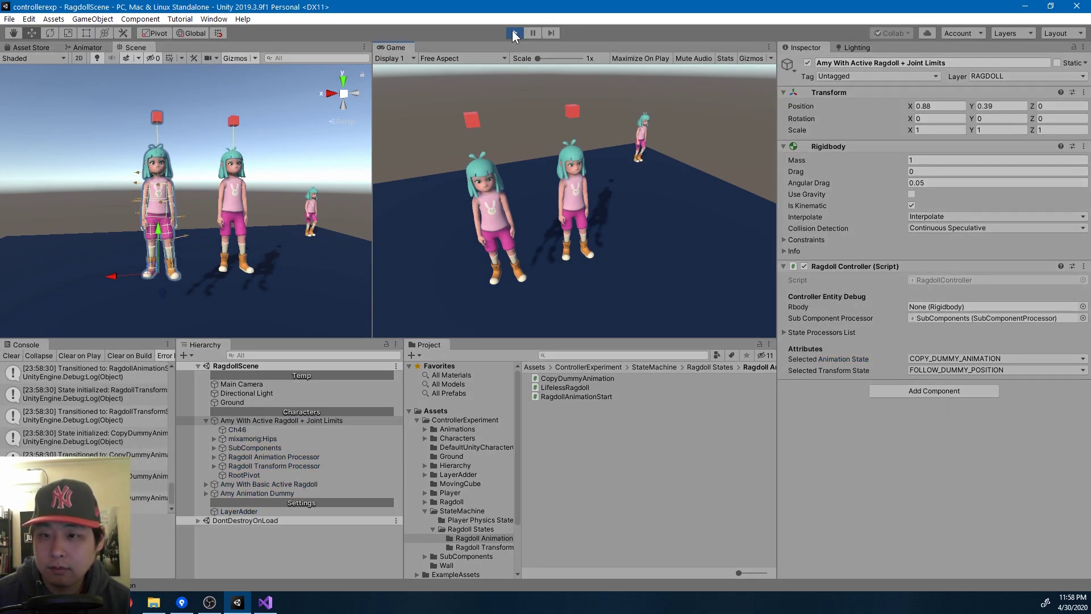
Switch the Selected Animation State to LIFELESS_RAGDOLL and back to COPY_DUMMY_ANIMATION
click(933, 359)
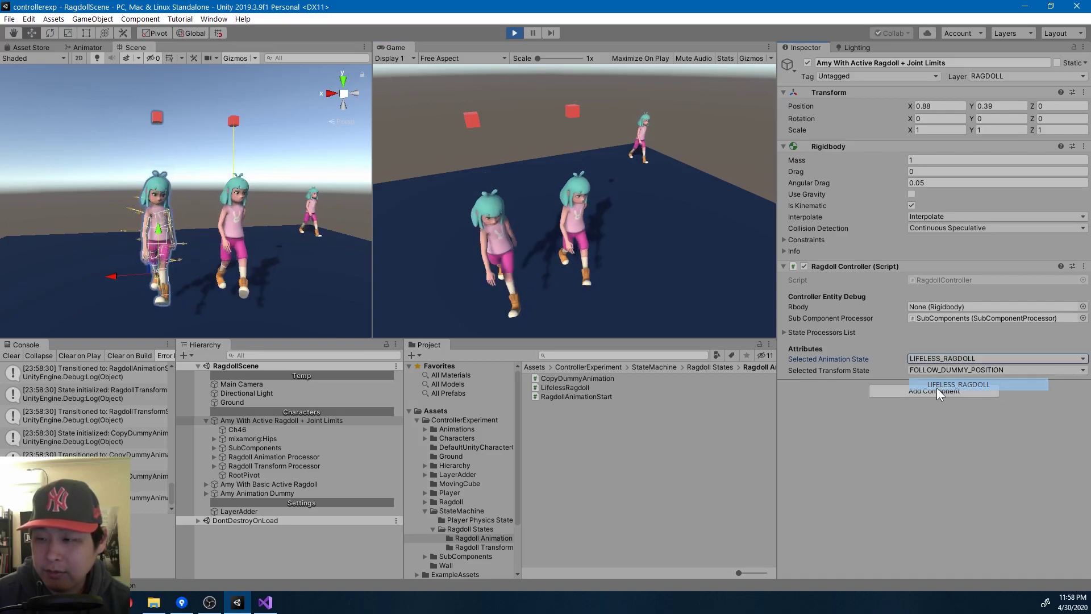
click(934, 387)
click(929, 357)
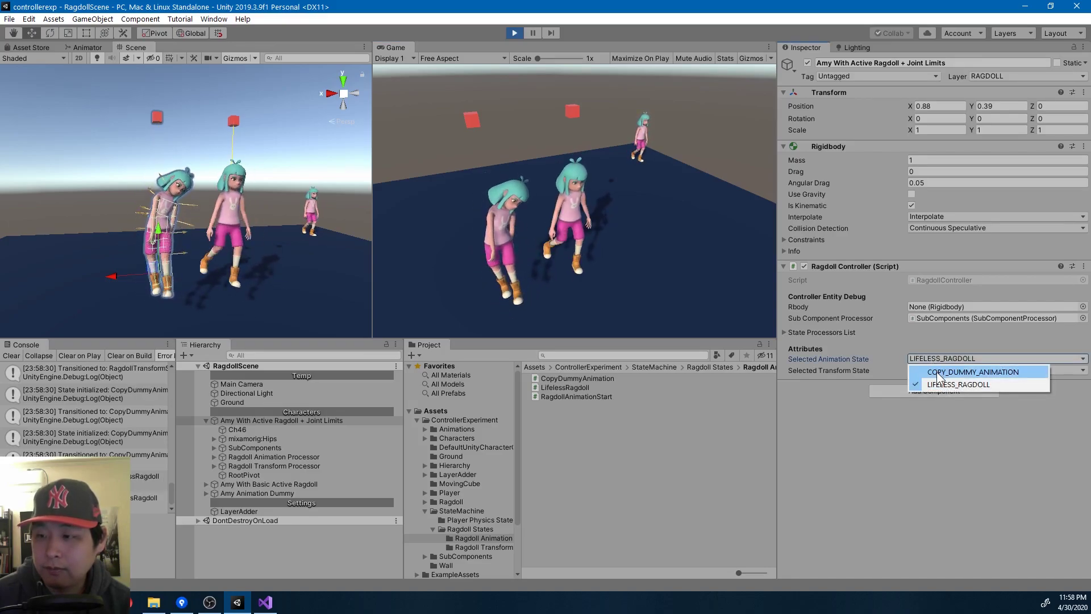
click(937, 370)
Toggle the Selected Transform State off and back to FOLLOW_DUMMY_POSITION, then stop Play
click(937, 372)
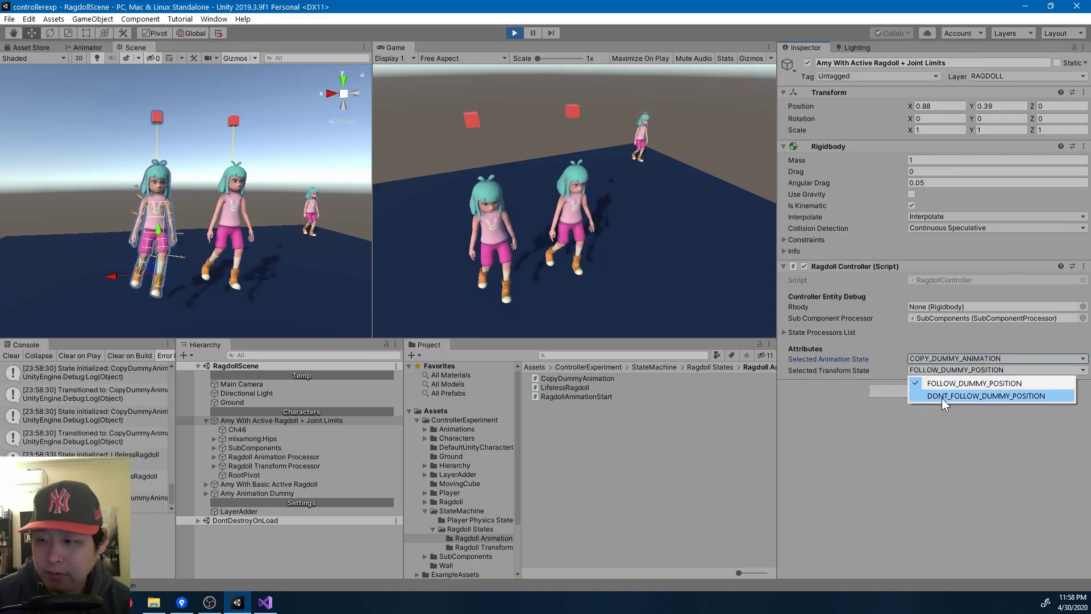
click(942, 397)
click(936, 372)
click(941, 387)
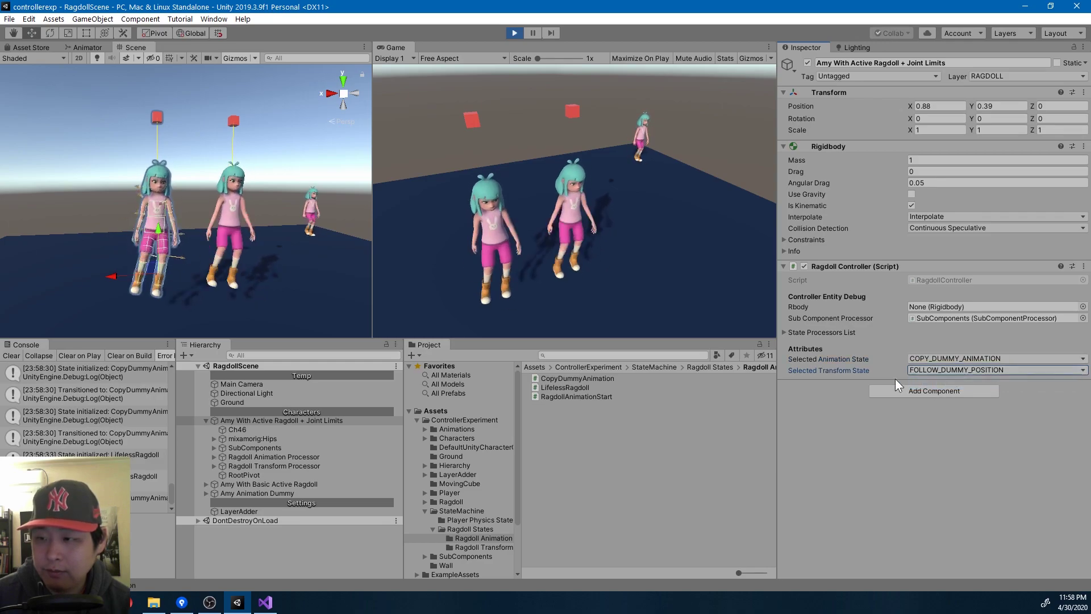
click(513, 33)
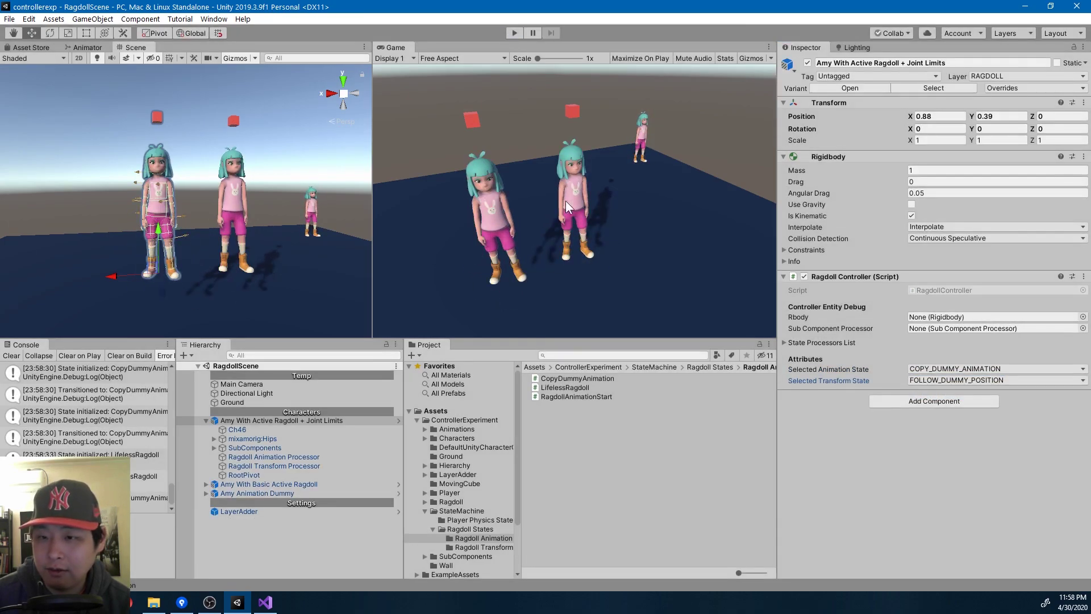
Open RagdollController.cs in Visual Studio and go to the ControllerEntity base class definition
double_click(947, 292)
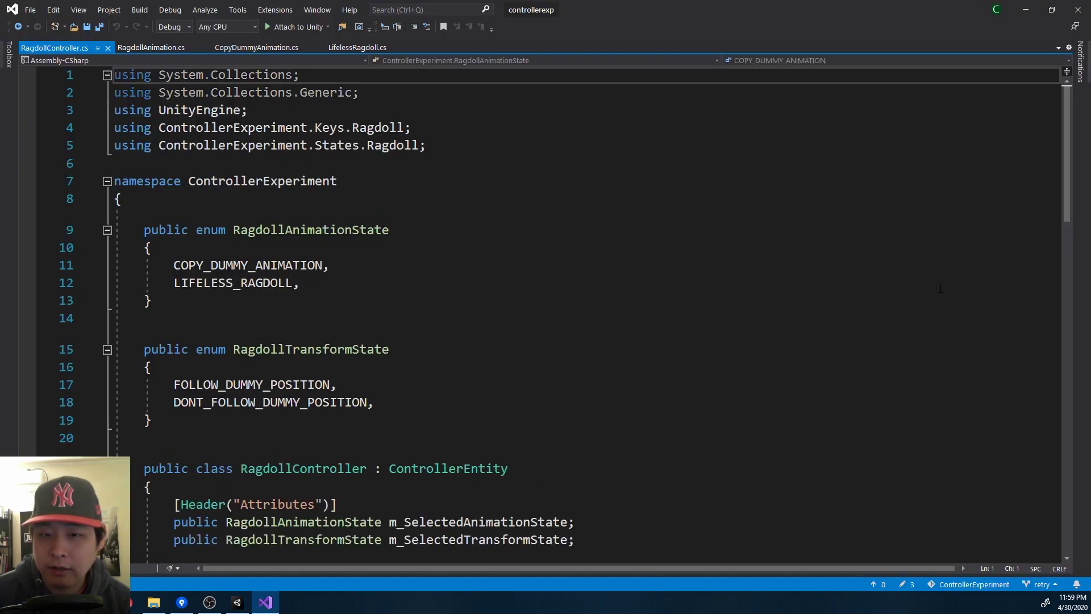
scroll(670, 306, down, 3)
click(445, 308)
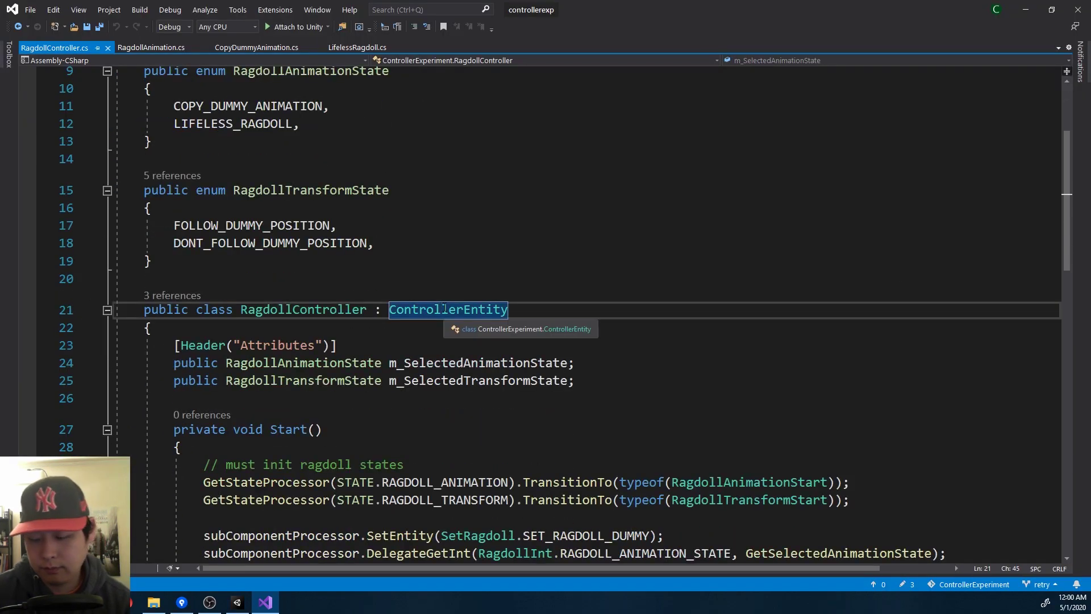
key(F12)
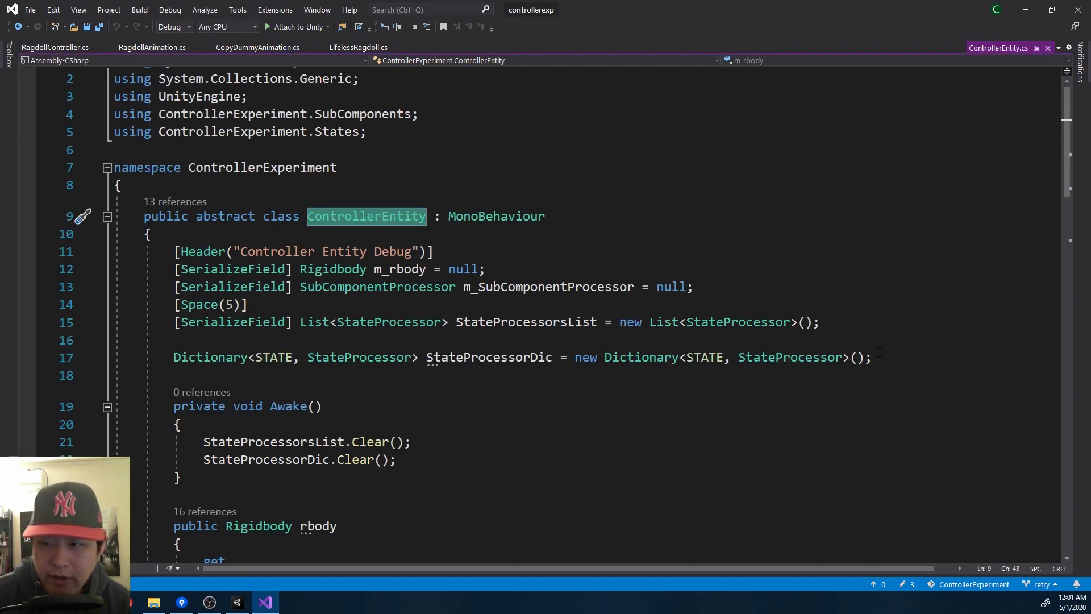
Highlight the StateProcessorDic declaration on line 17 and every StateProcessor use, then return to Unity
drag(879, 355, 173, 357)
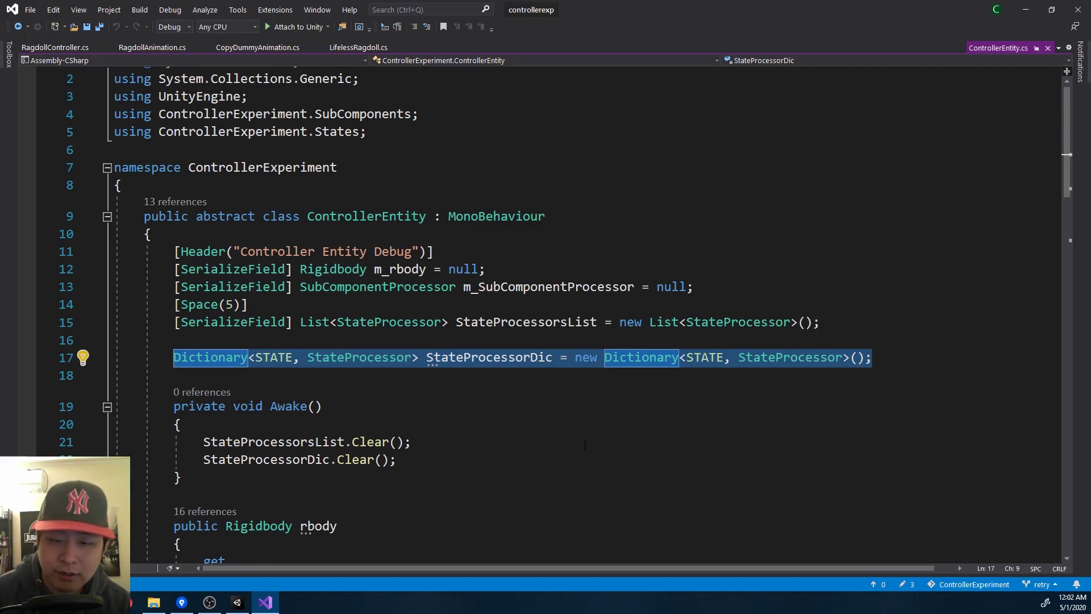
double_click(337, 357)
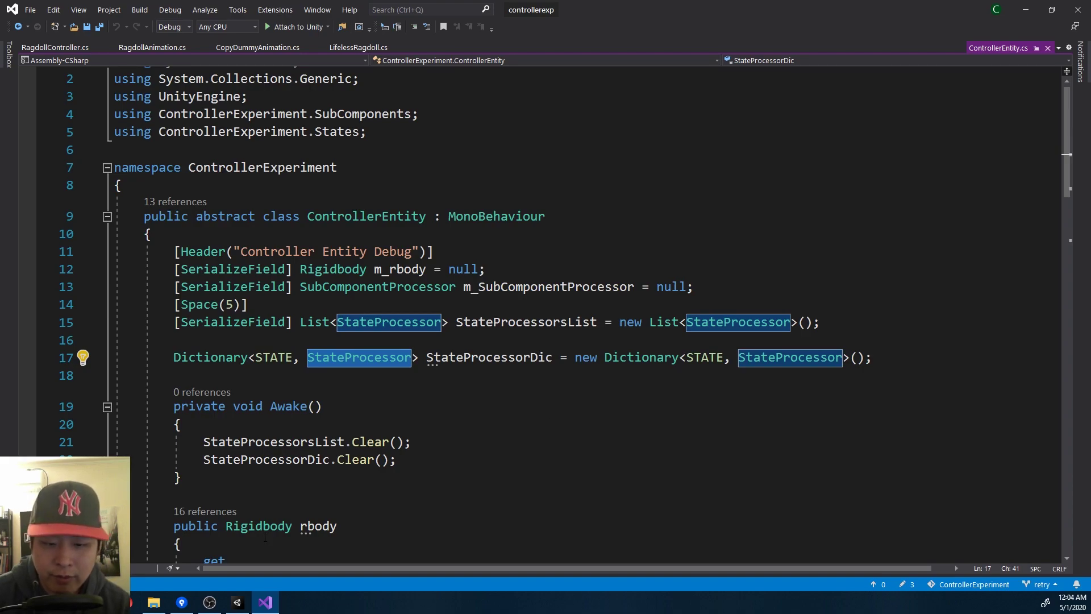
click(237, 602)
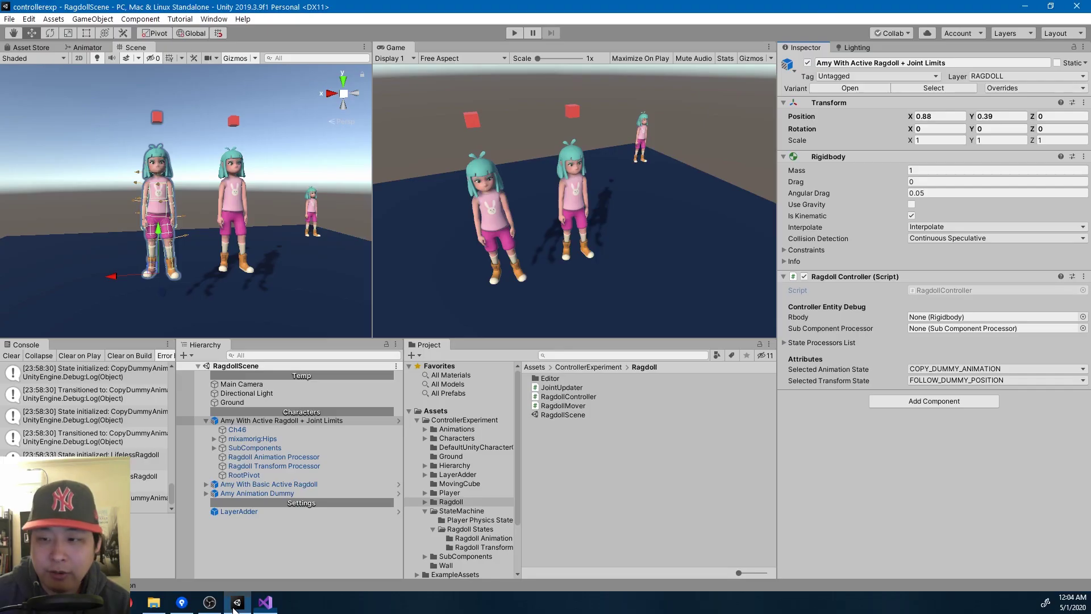
click(942, 370)
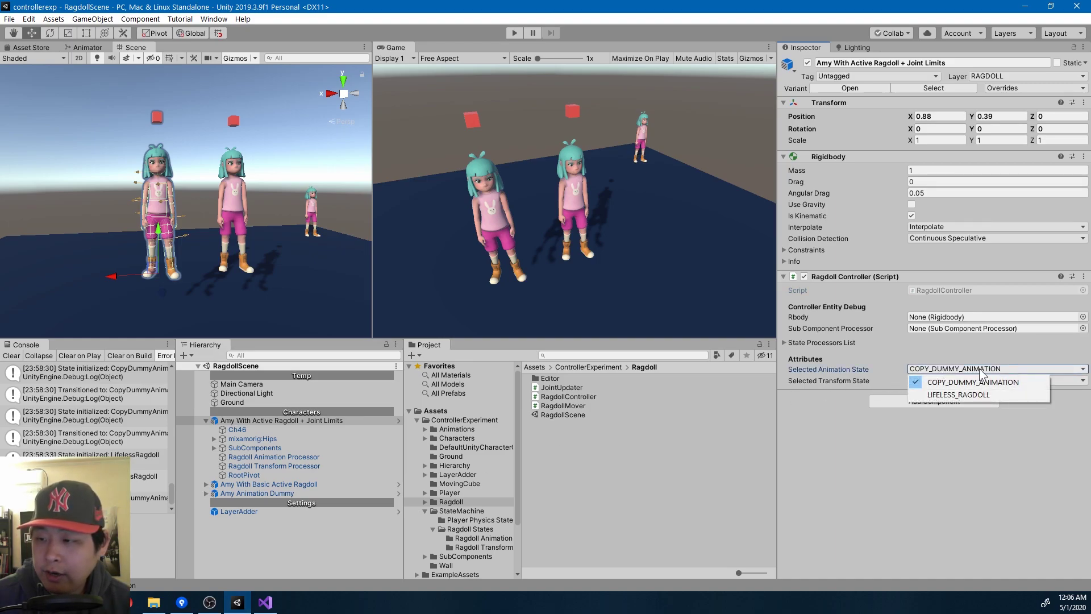
click(1010, 368)
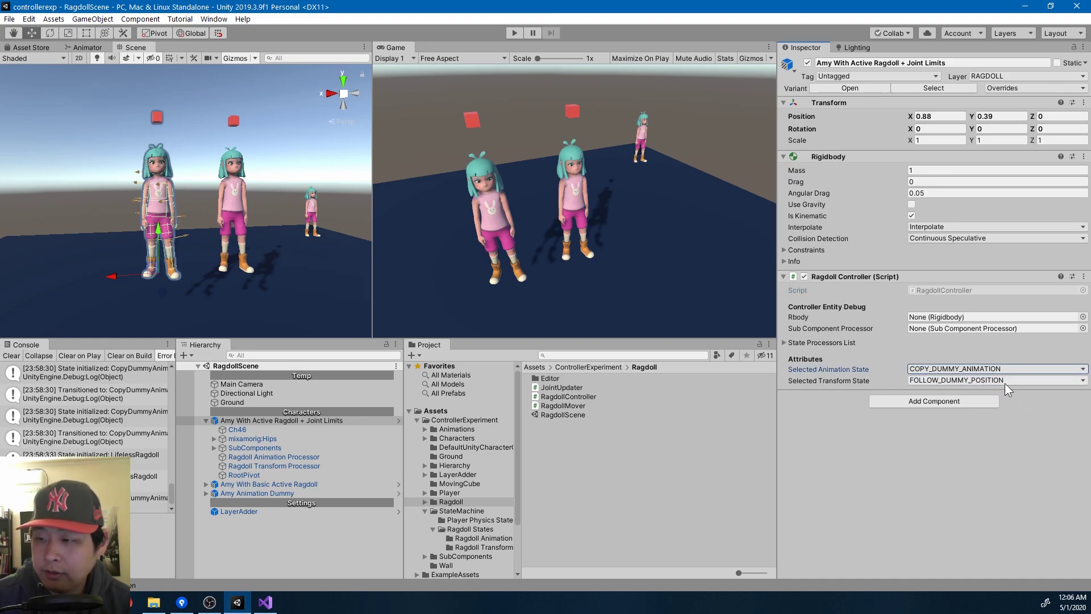
click(1007, 380)
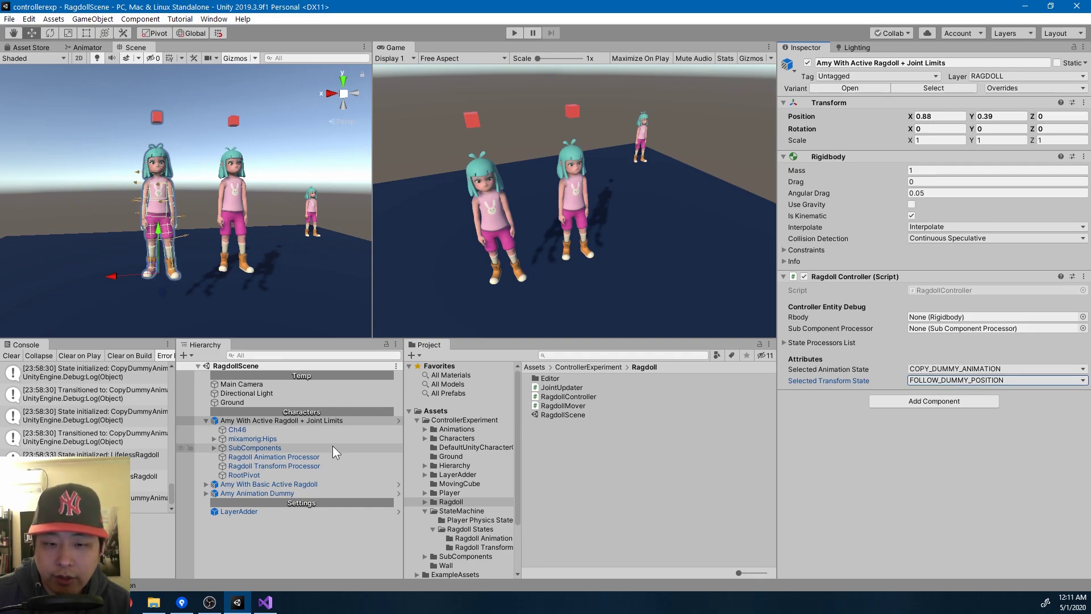
Compare the Ragdoll Transform and Ragdoll Animation Processor children, ending on the RAGDOLL_ANIMATION State Processor
click(318, 464)
click(318, 457)
click(319, 464)
click(348, 457)
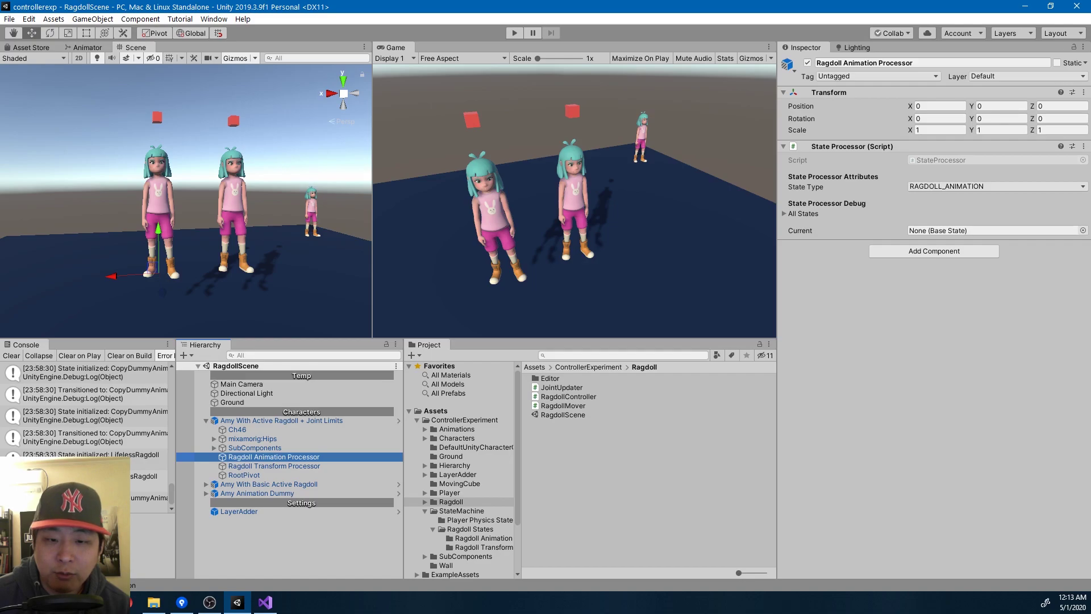